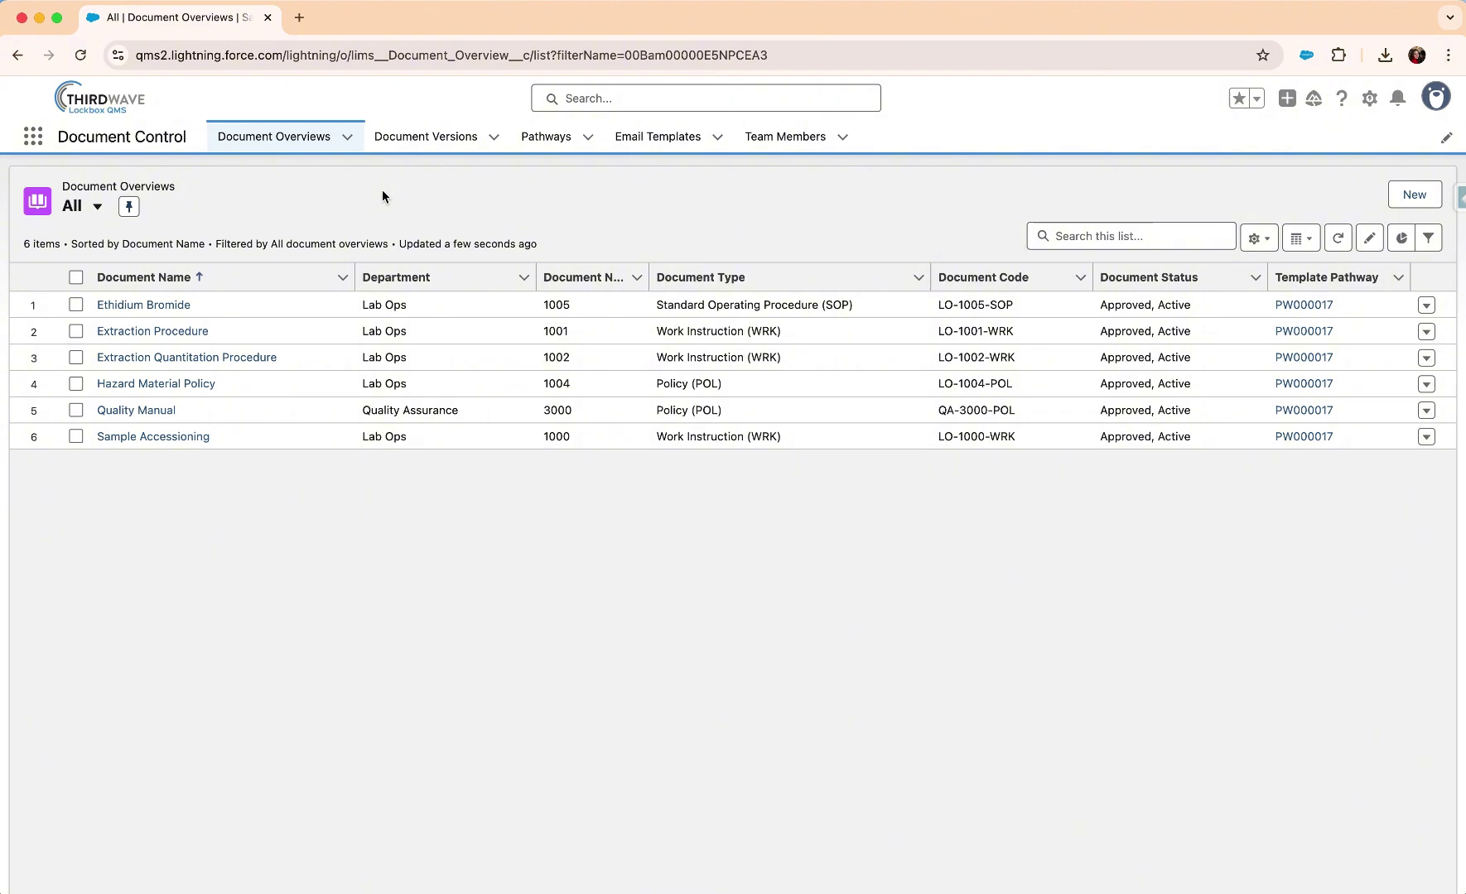
Step: Open the Ethidium Bromide document overview and examine the statuses of its document versions
left_click(170, 304)
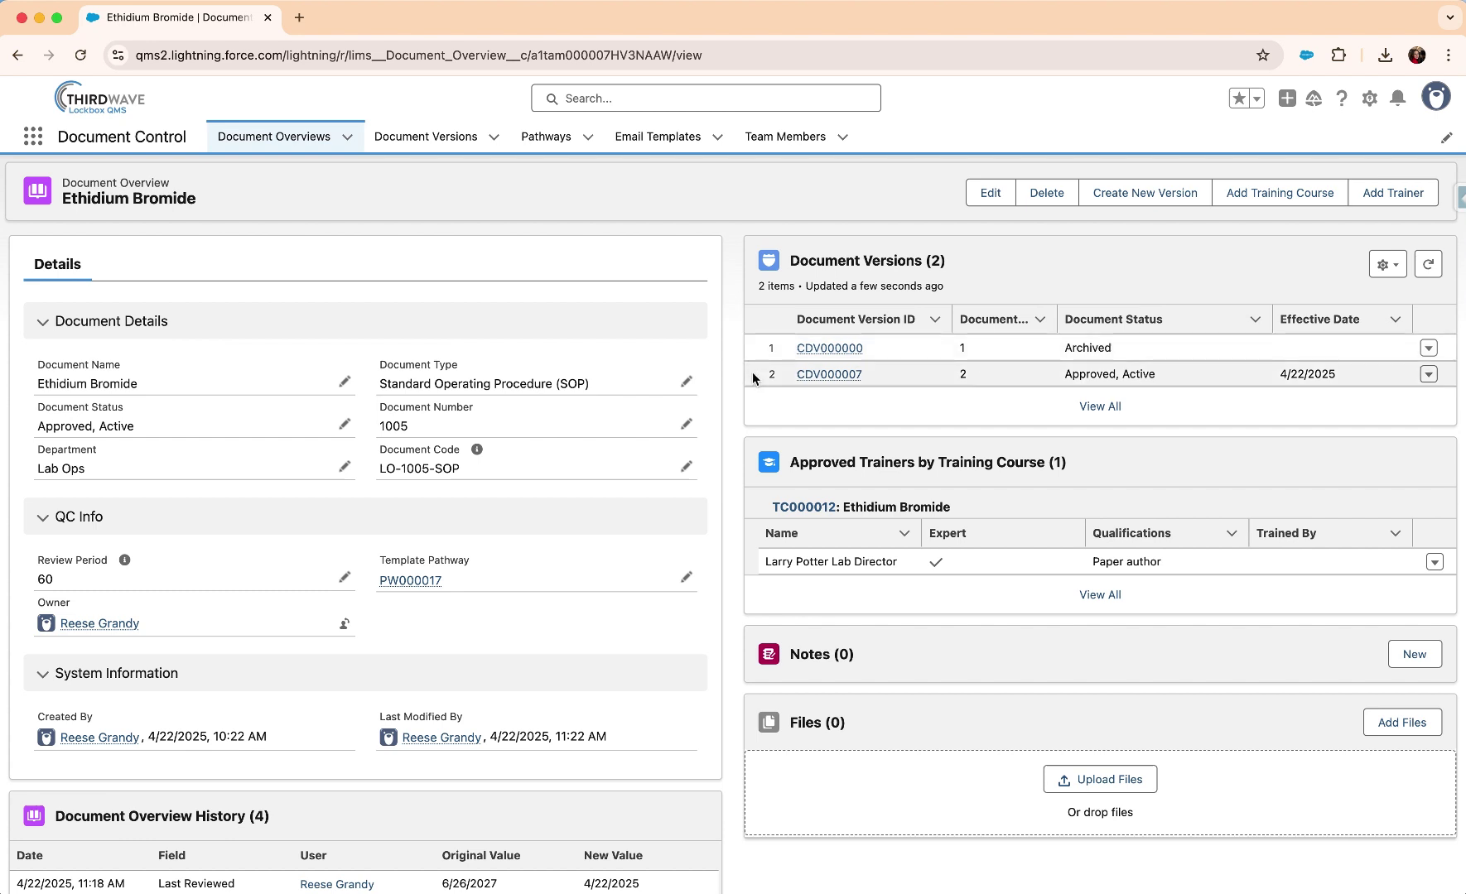
left_click_drag(1112, 347, 1061, 353)
left_click(1147, 374)
left_click_drag(1151, 376, 1065, 376)
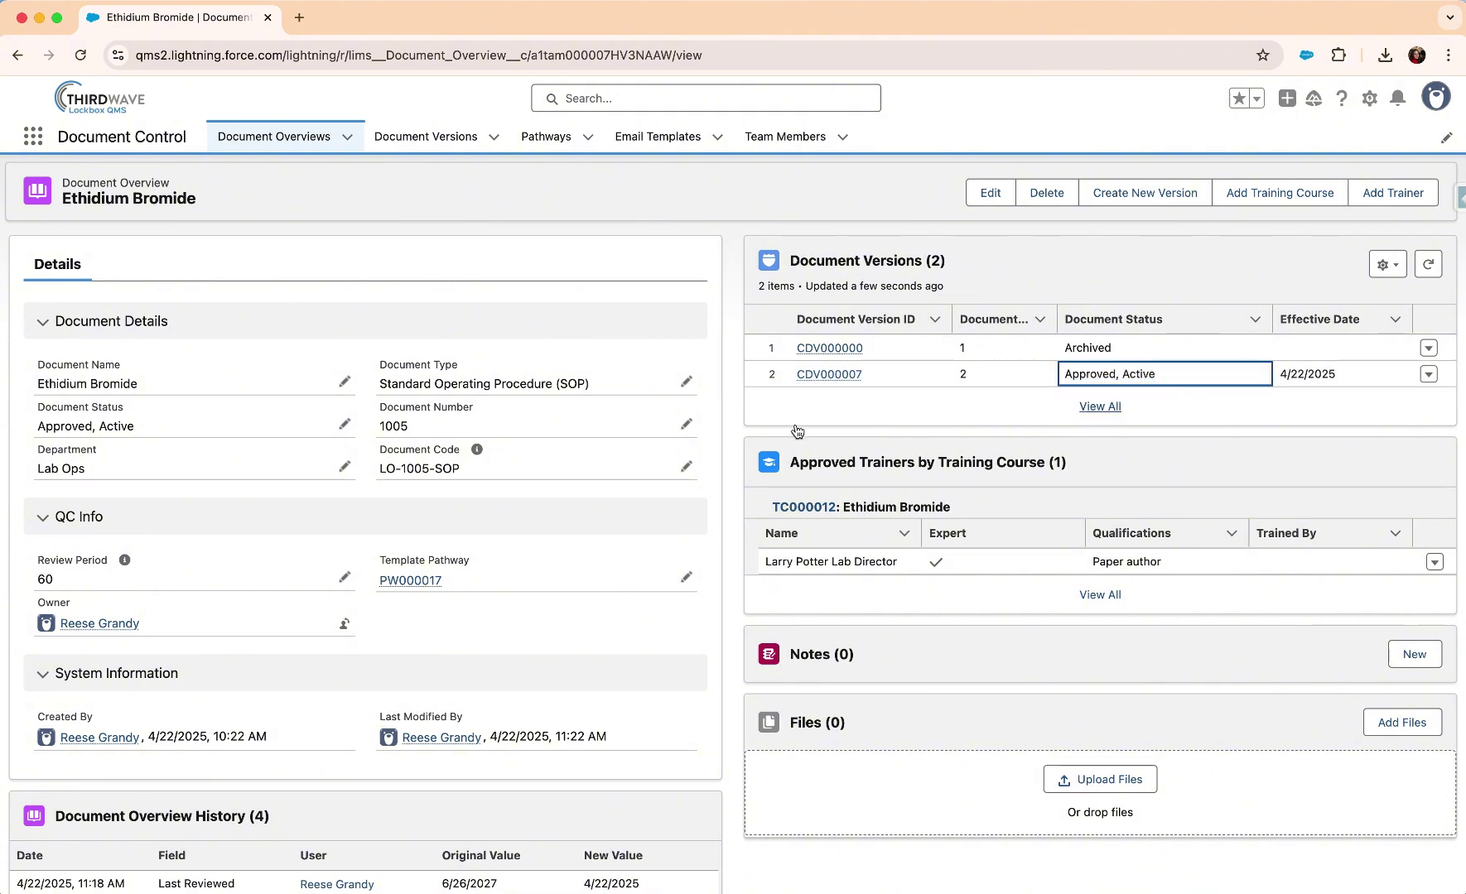
left_click(731, 432)
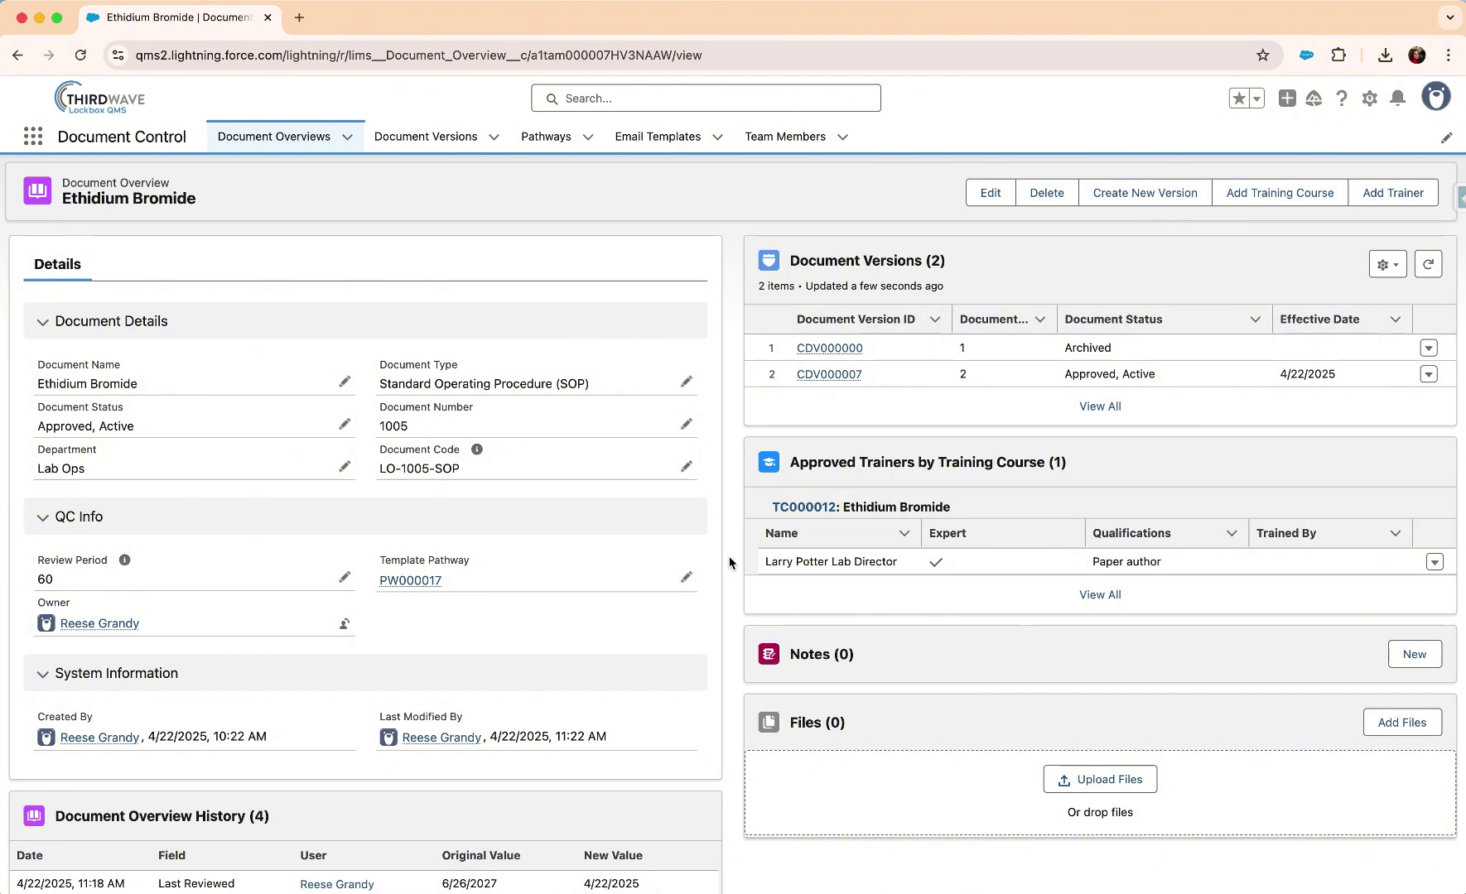
Step: Add the comment "On page 2 there is a spelling mistake" to version 2 of the Ethidium Bromide document
left_click(818, 375)
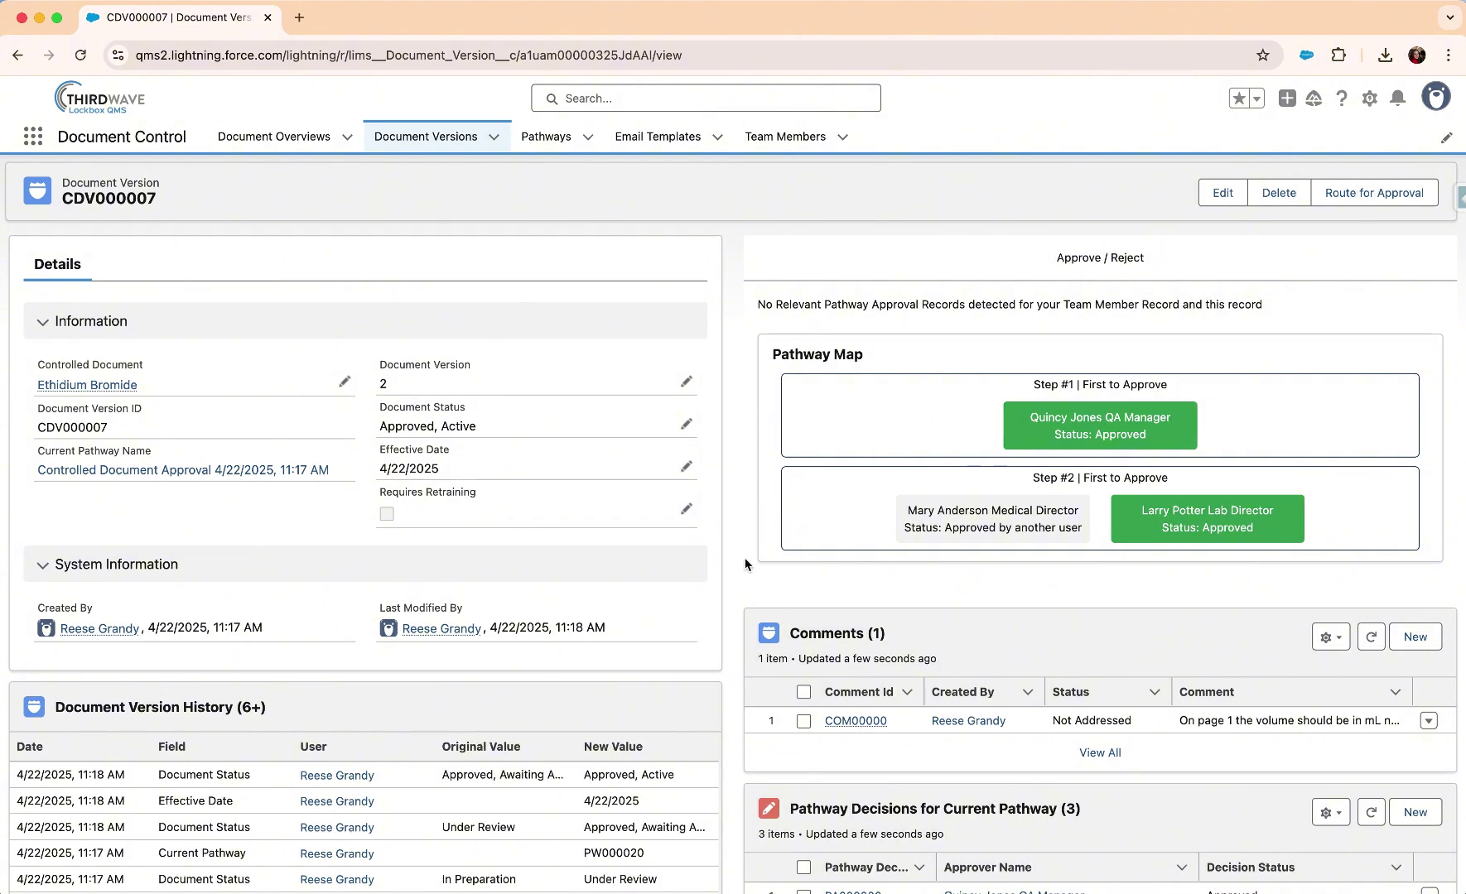
scroll(734, 648, "down", 1)
scroll(733, 651, "down", 1)
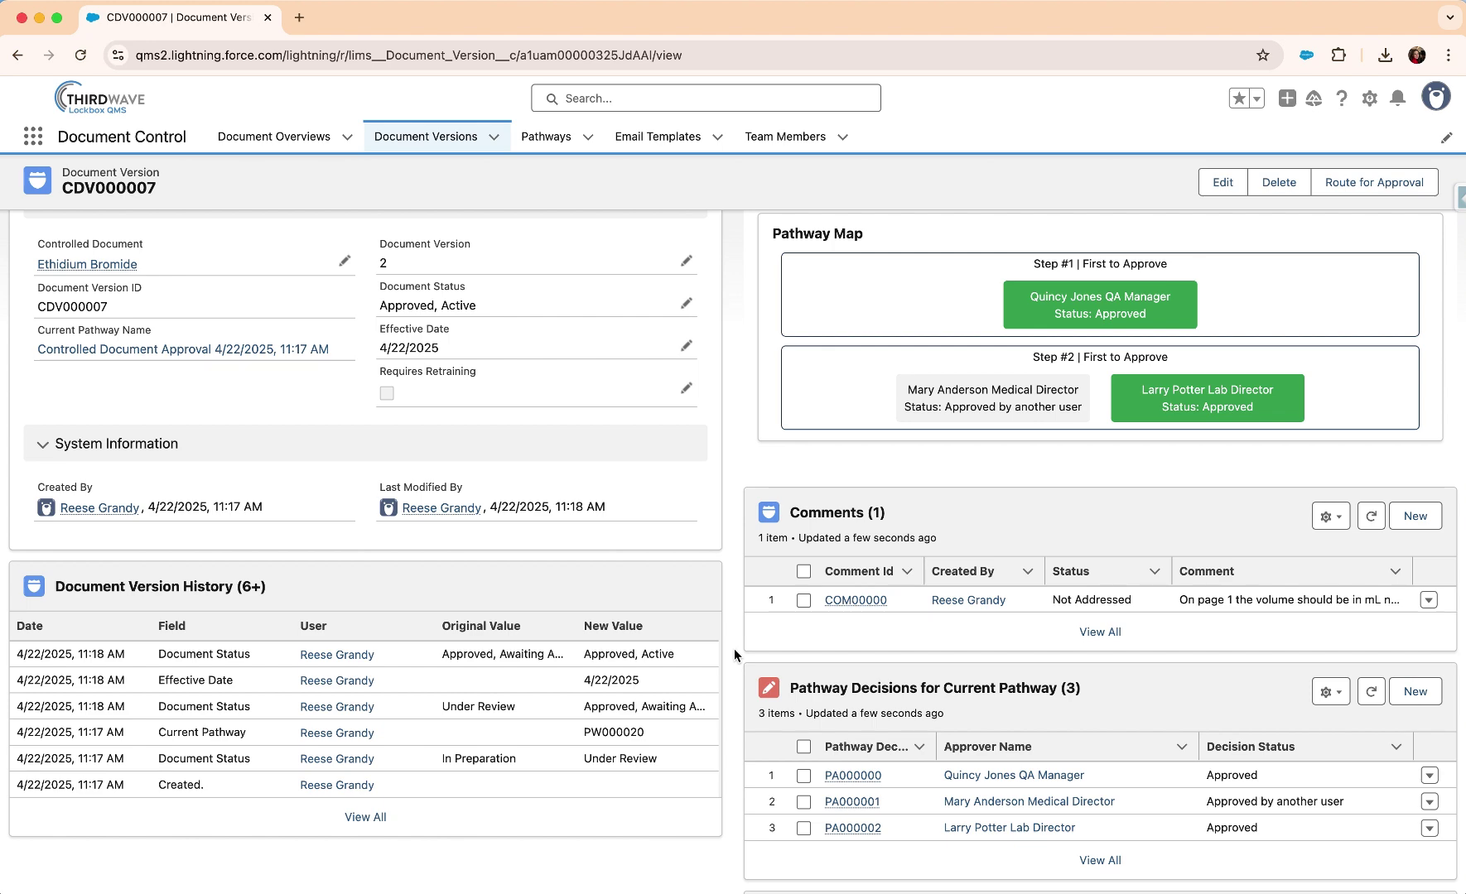
left_click(1415, 516)
left_click(758, 526)
type("On page 2 there is a spelling mistake")
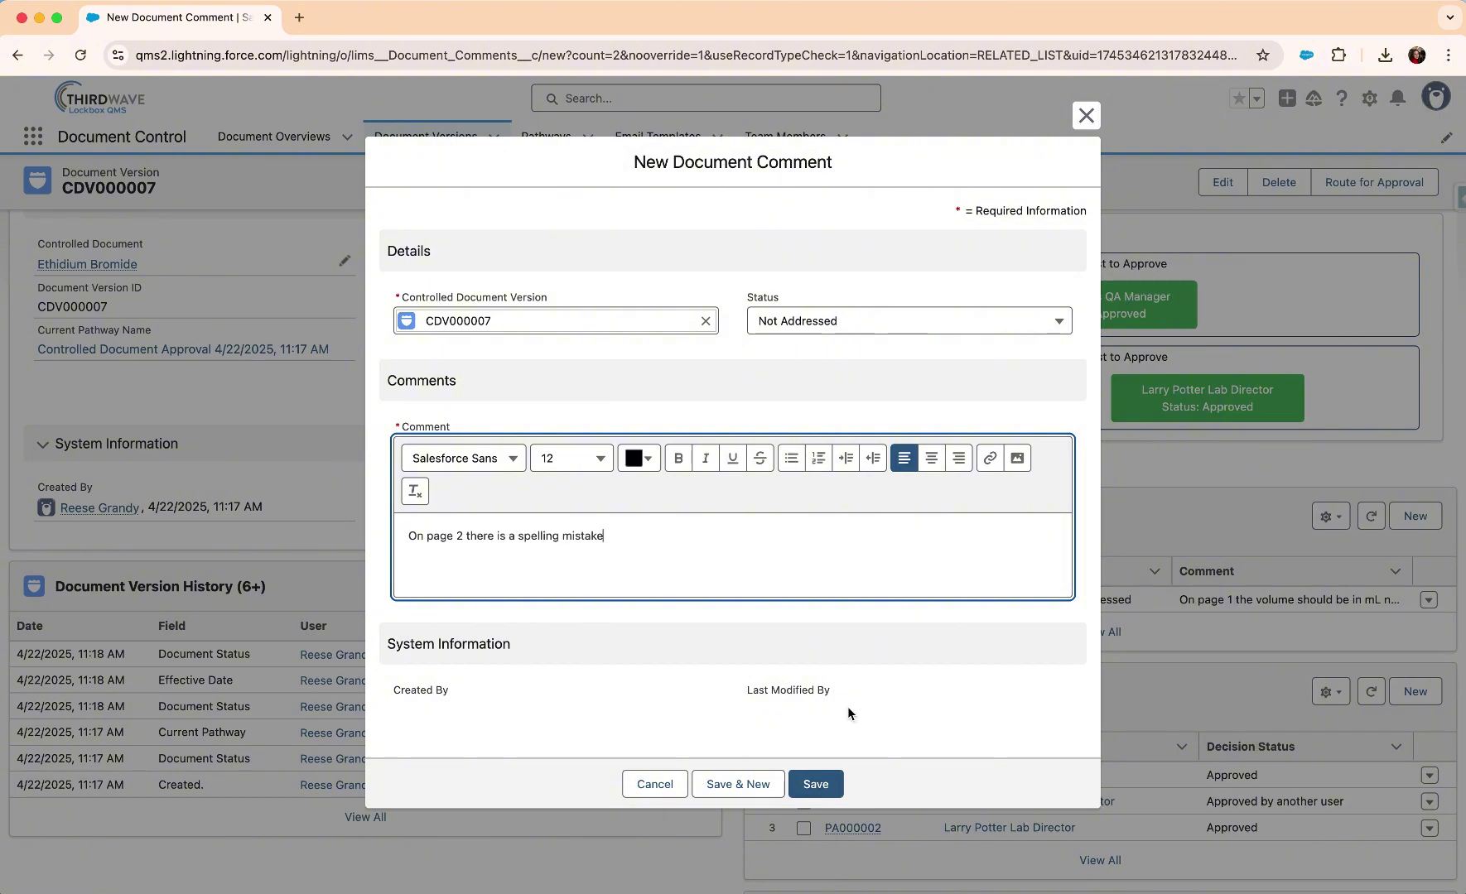
left_click(815, 784)
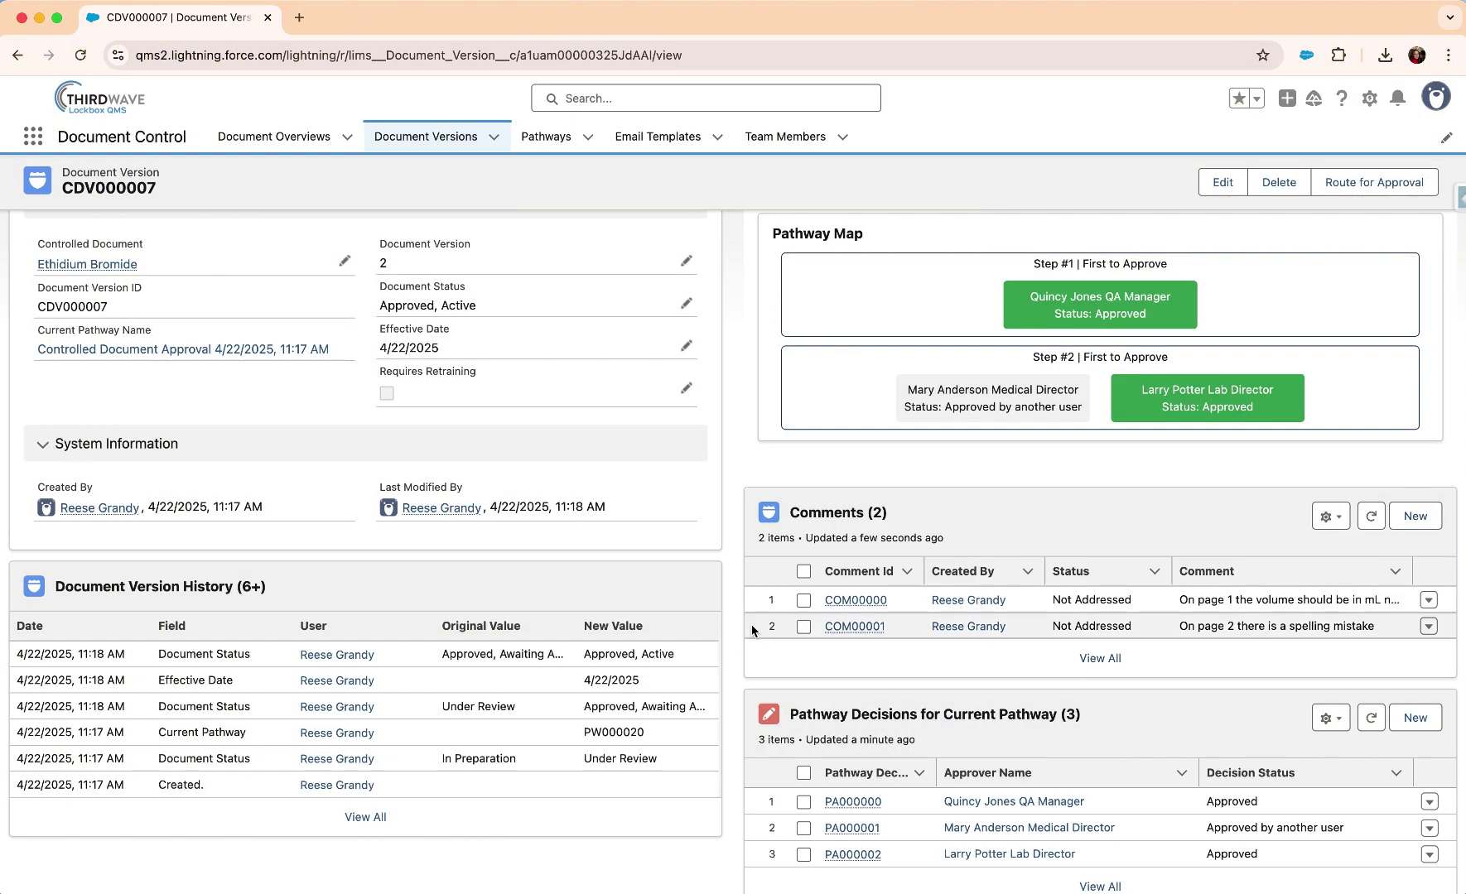
Step: Examine the version's pathway decisions, pathways, training courses, training records and attached files
scroll(734, 637, "down", 3)
scroll(732, 571, "down", 1)
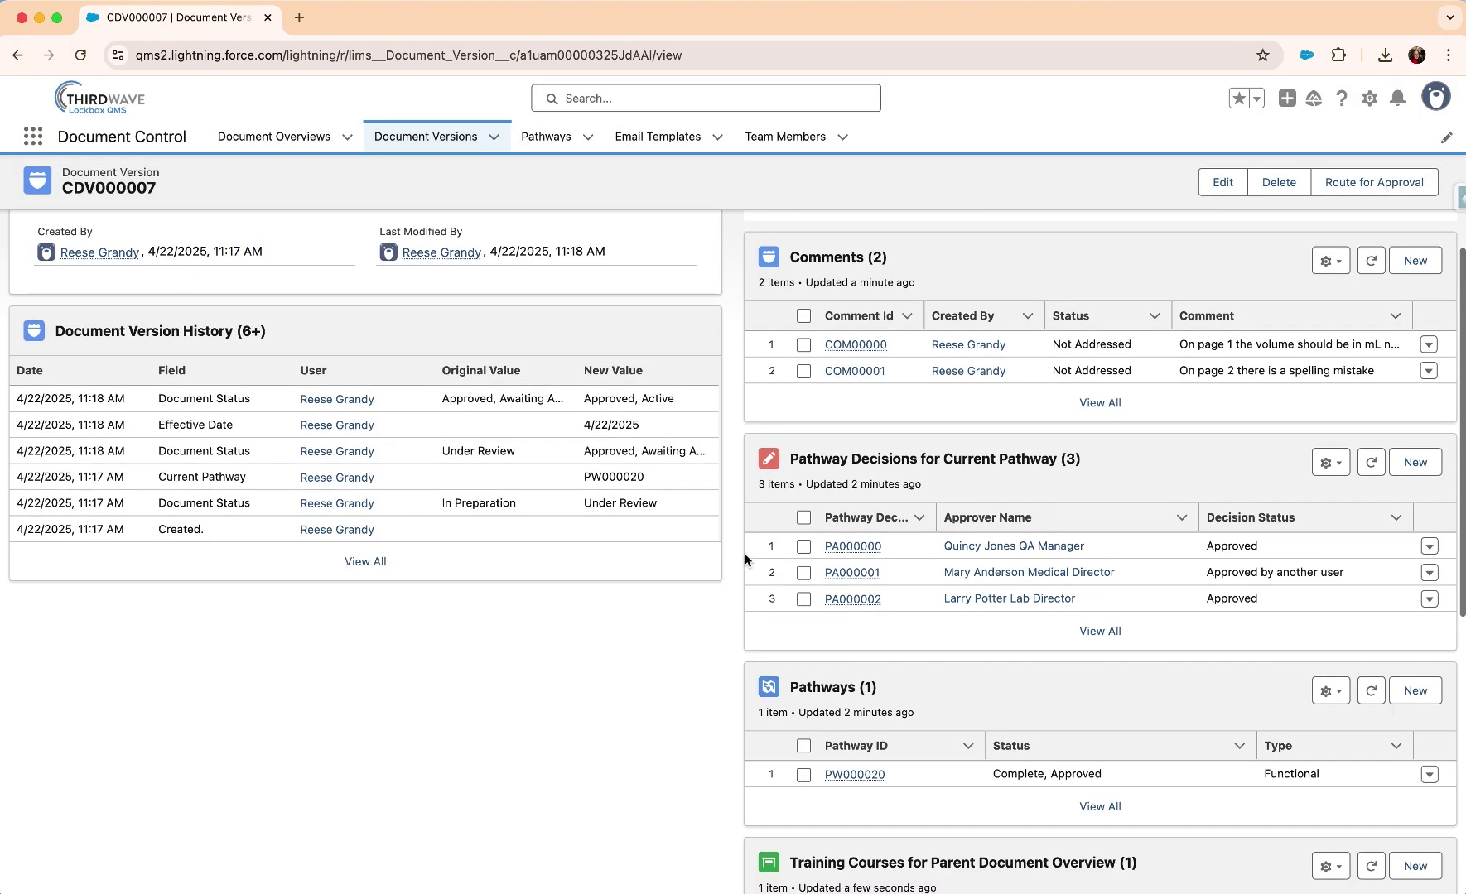
scroll(718, 672, "down", 3)
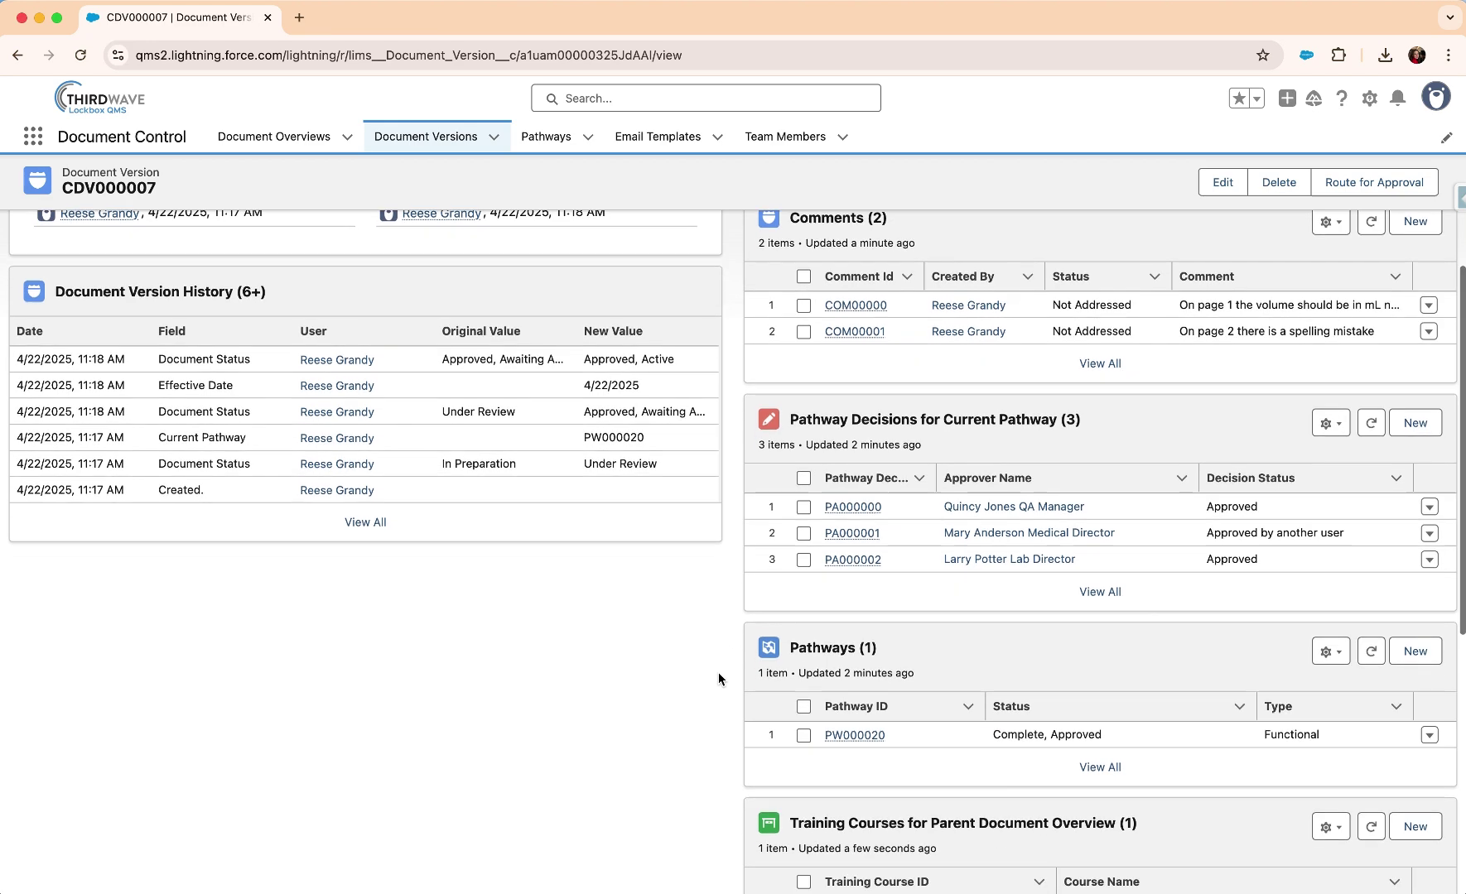
scroll(718, 673, "down", 1)
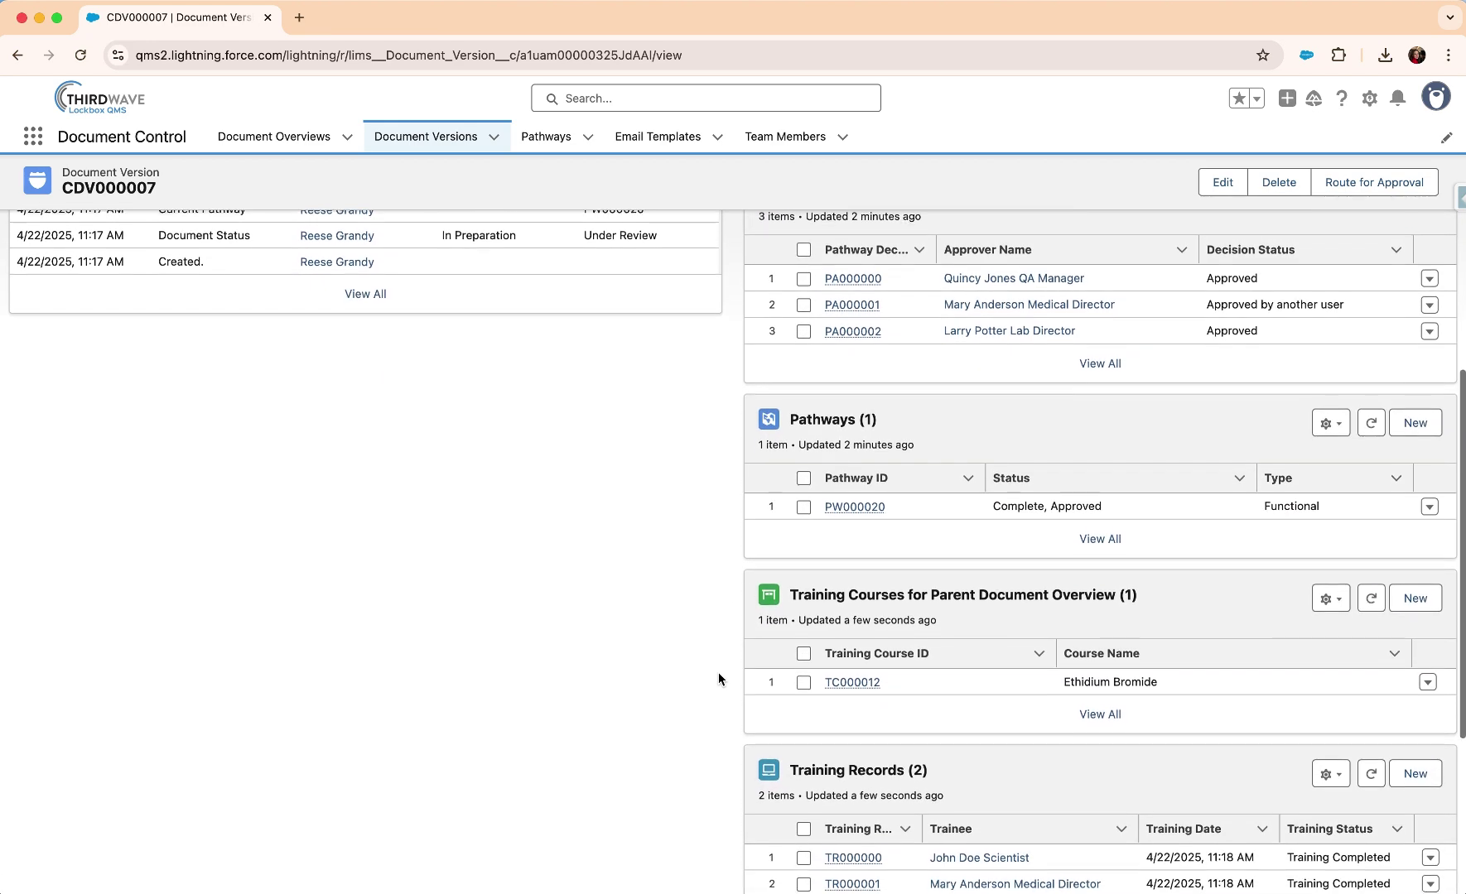
scroll(718, 673, "down", 3)
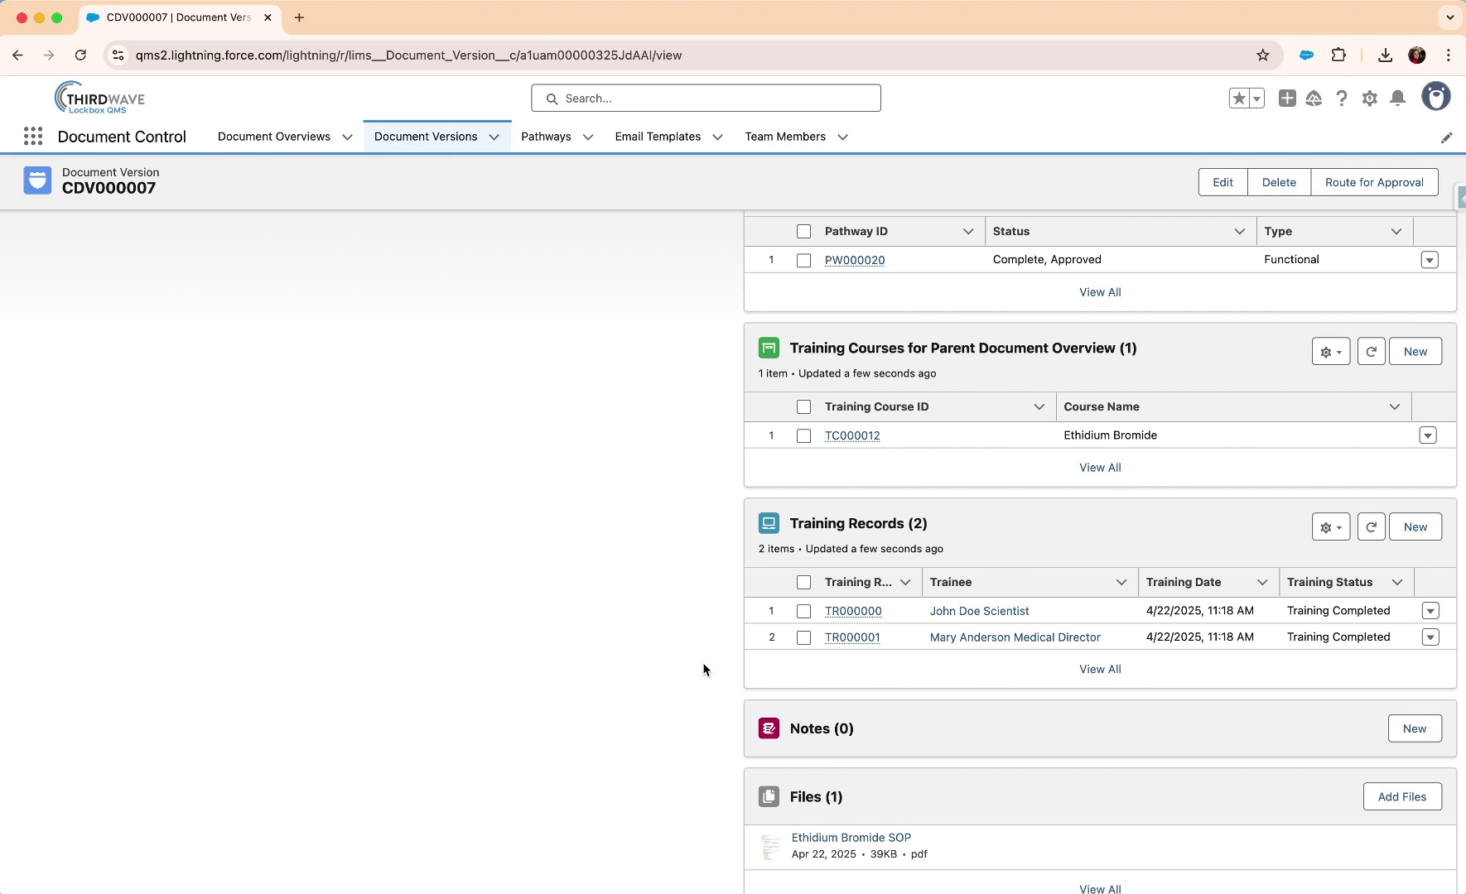
scroll(704, 671, "down", 1)
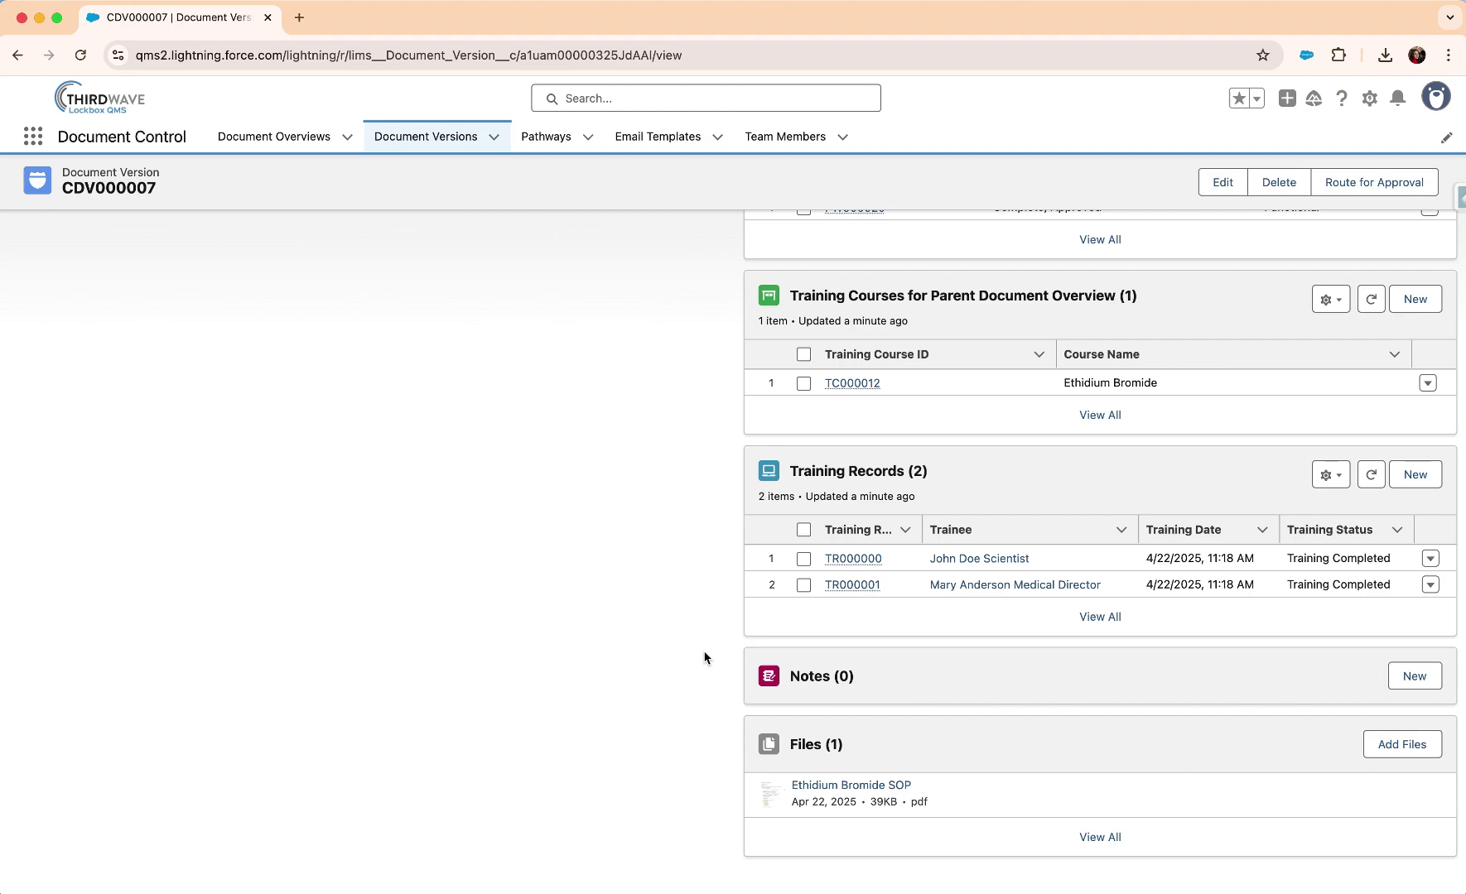
scroll(703, 658, "up", 15)
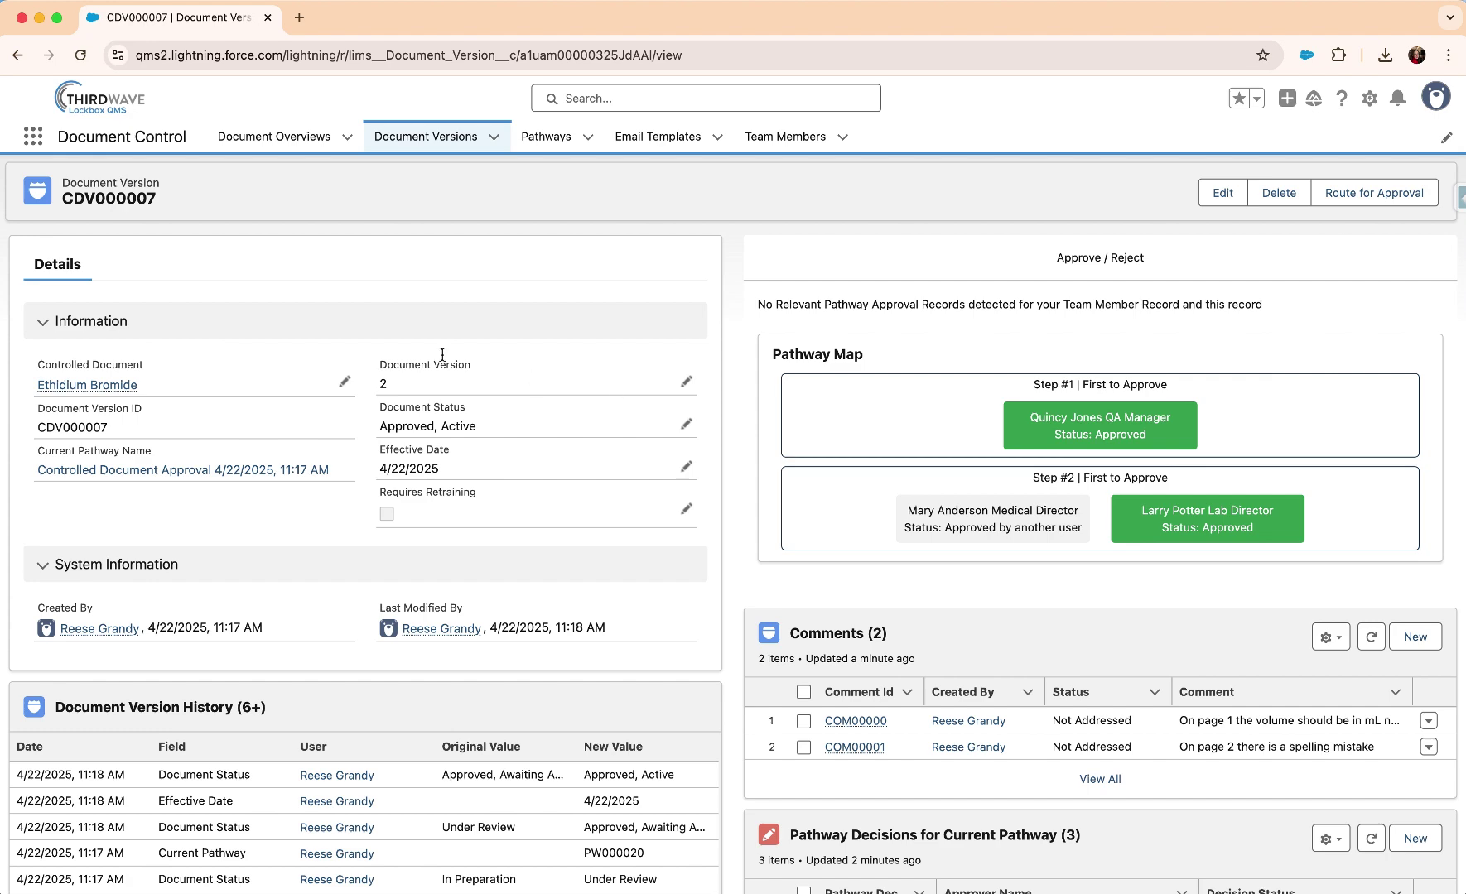
Step: Create version 3 of the Ethidium Bromide document with Minor change severity and In Preparation status
left_click(120, 387)
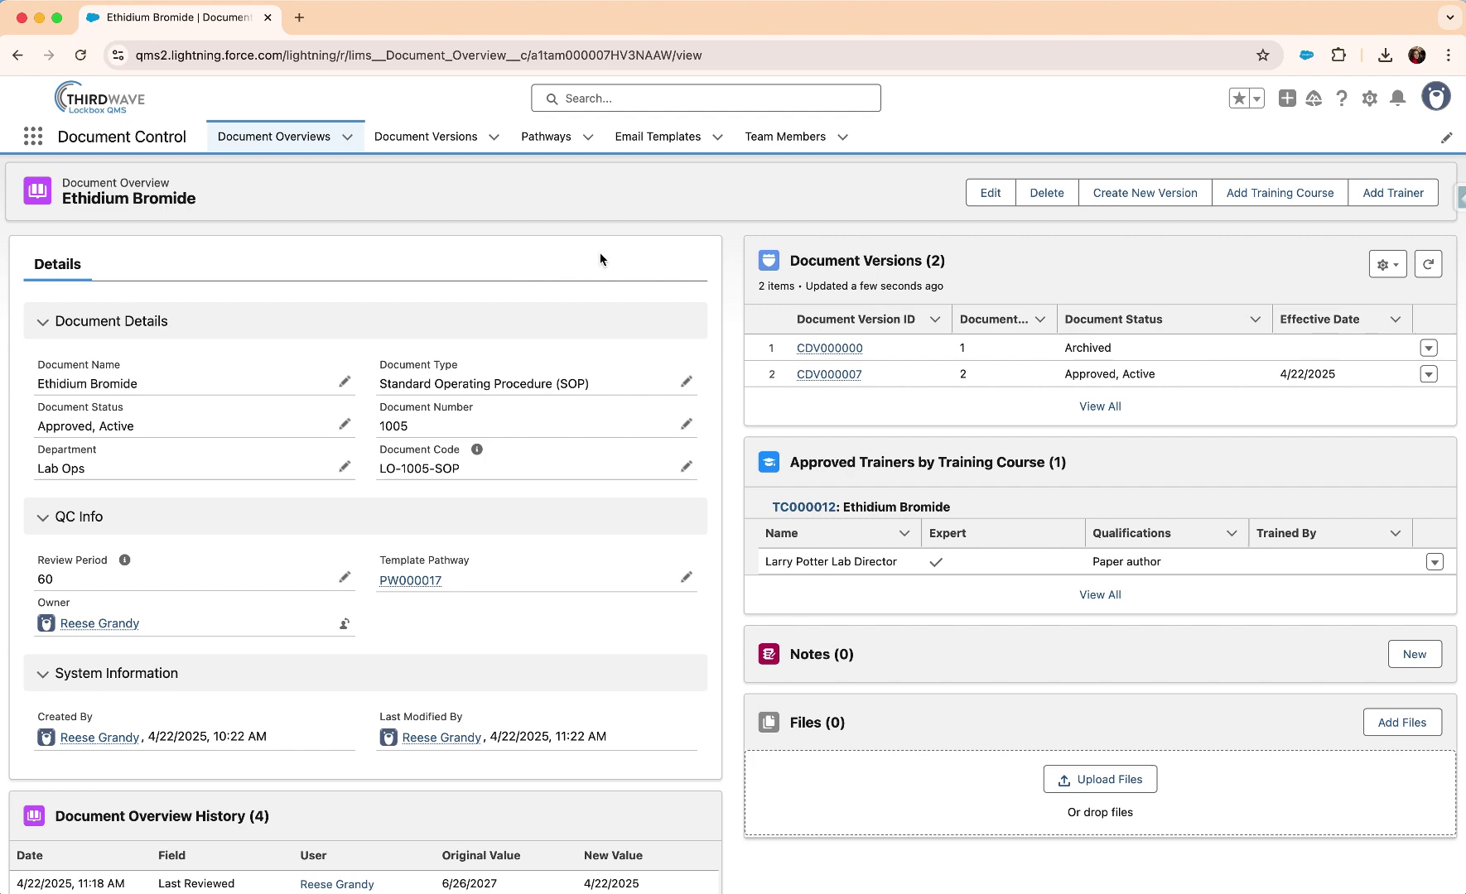
left_click(1119, 195)
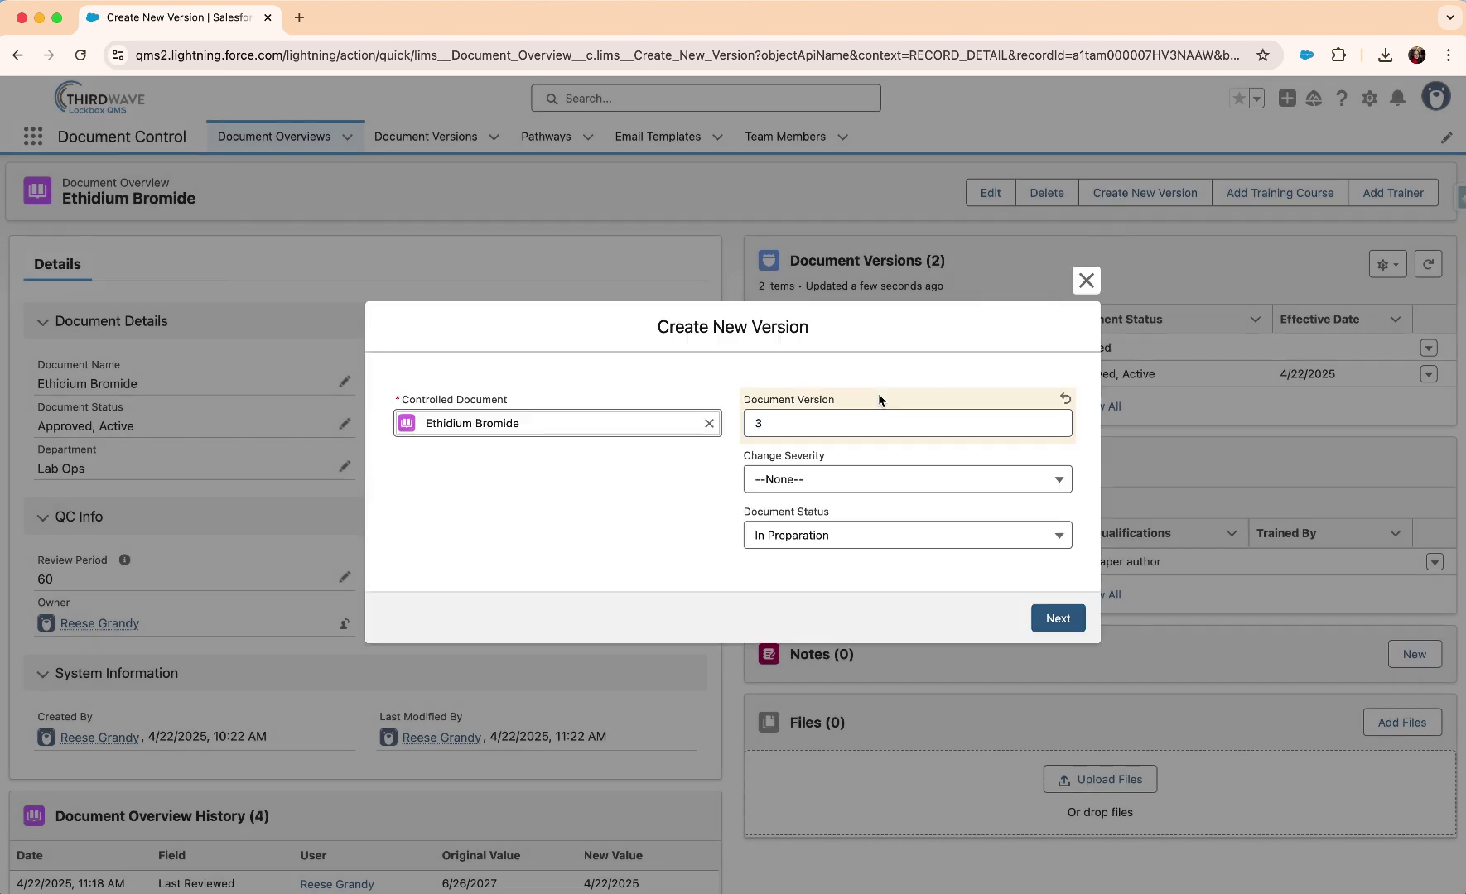
left_click(907, 479)
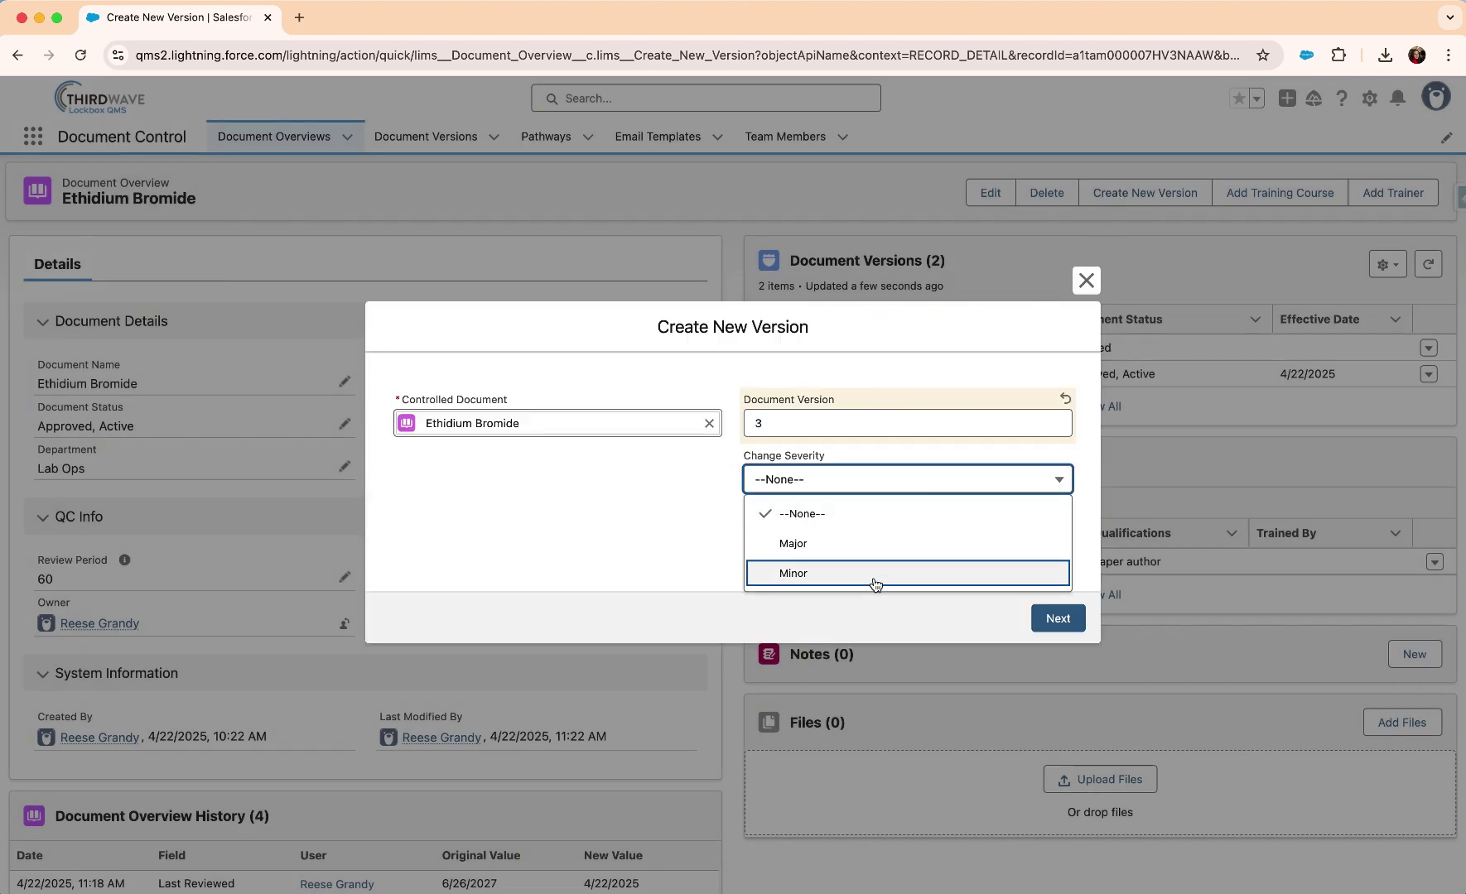
left_click(876, 579)
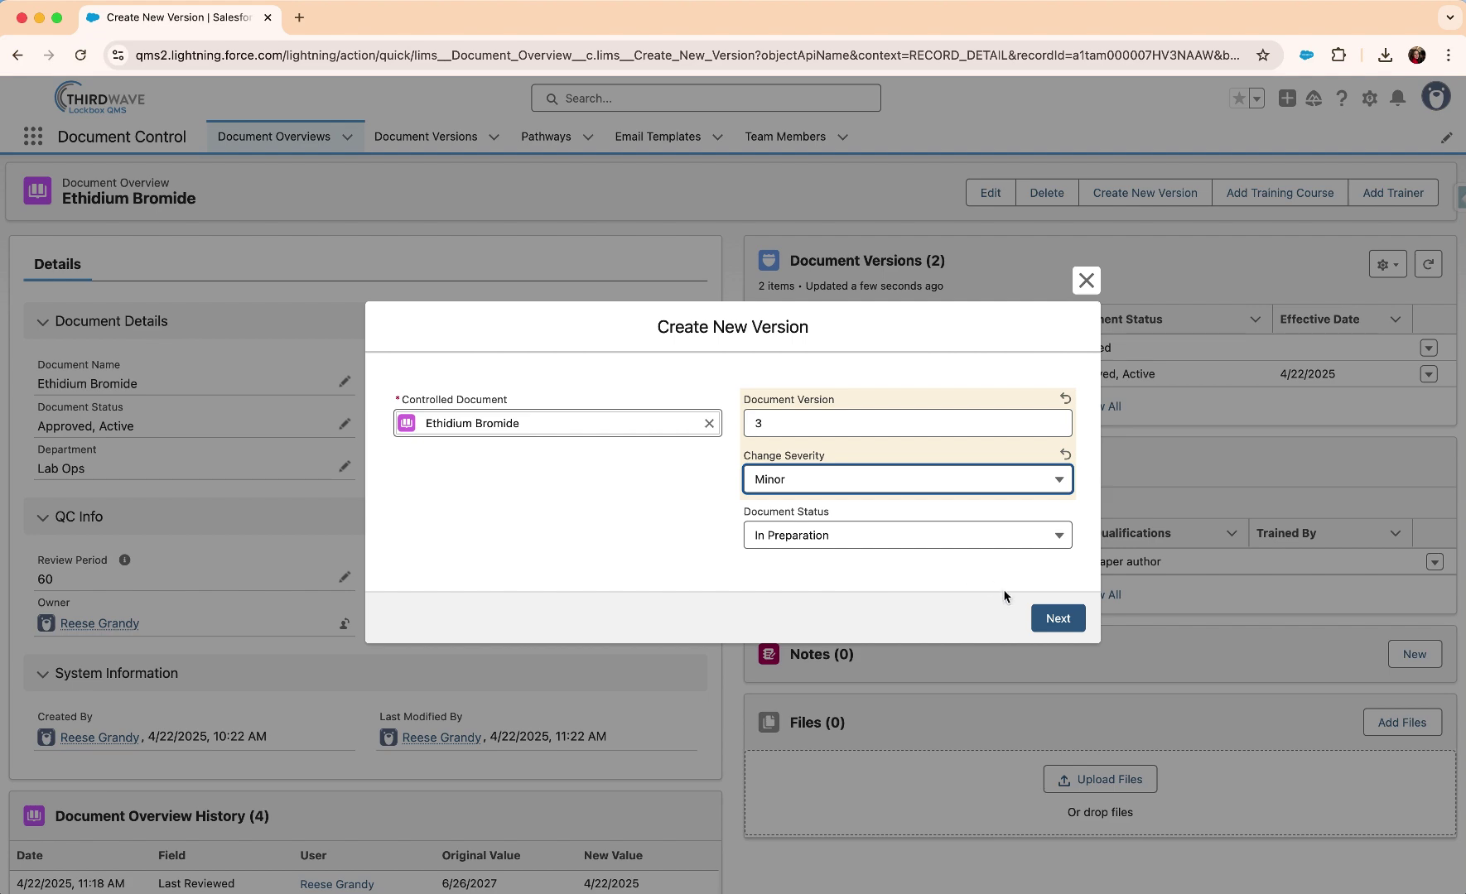
left_click(1034, 614)
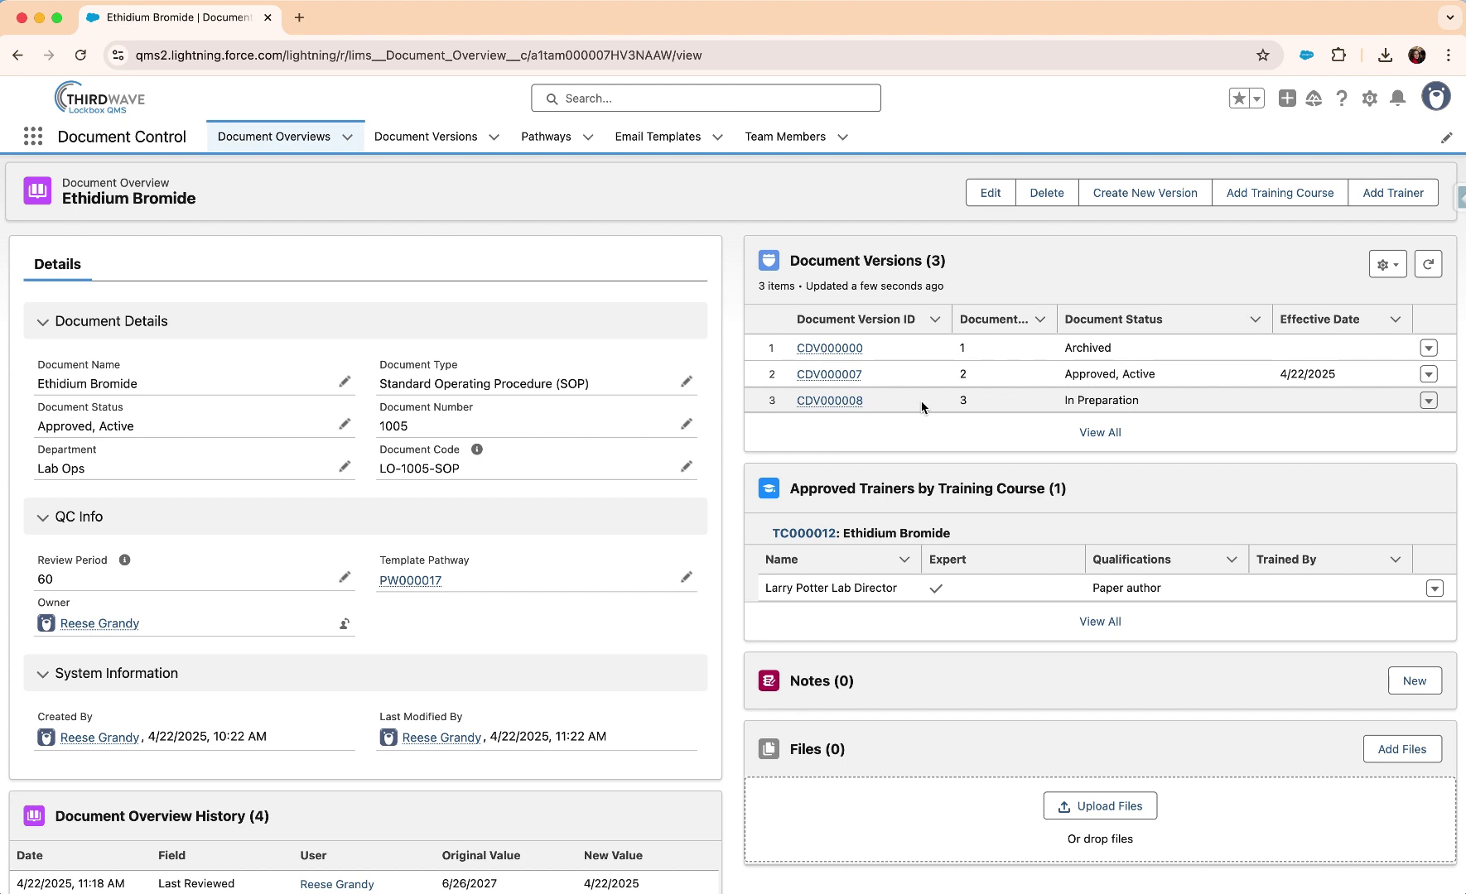
Step: Open the version 3 record and upload the Ethidium Bromide SOP PDF to its files
left_click(847, 403)
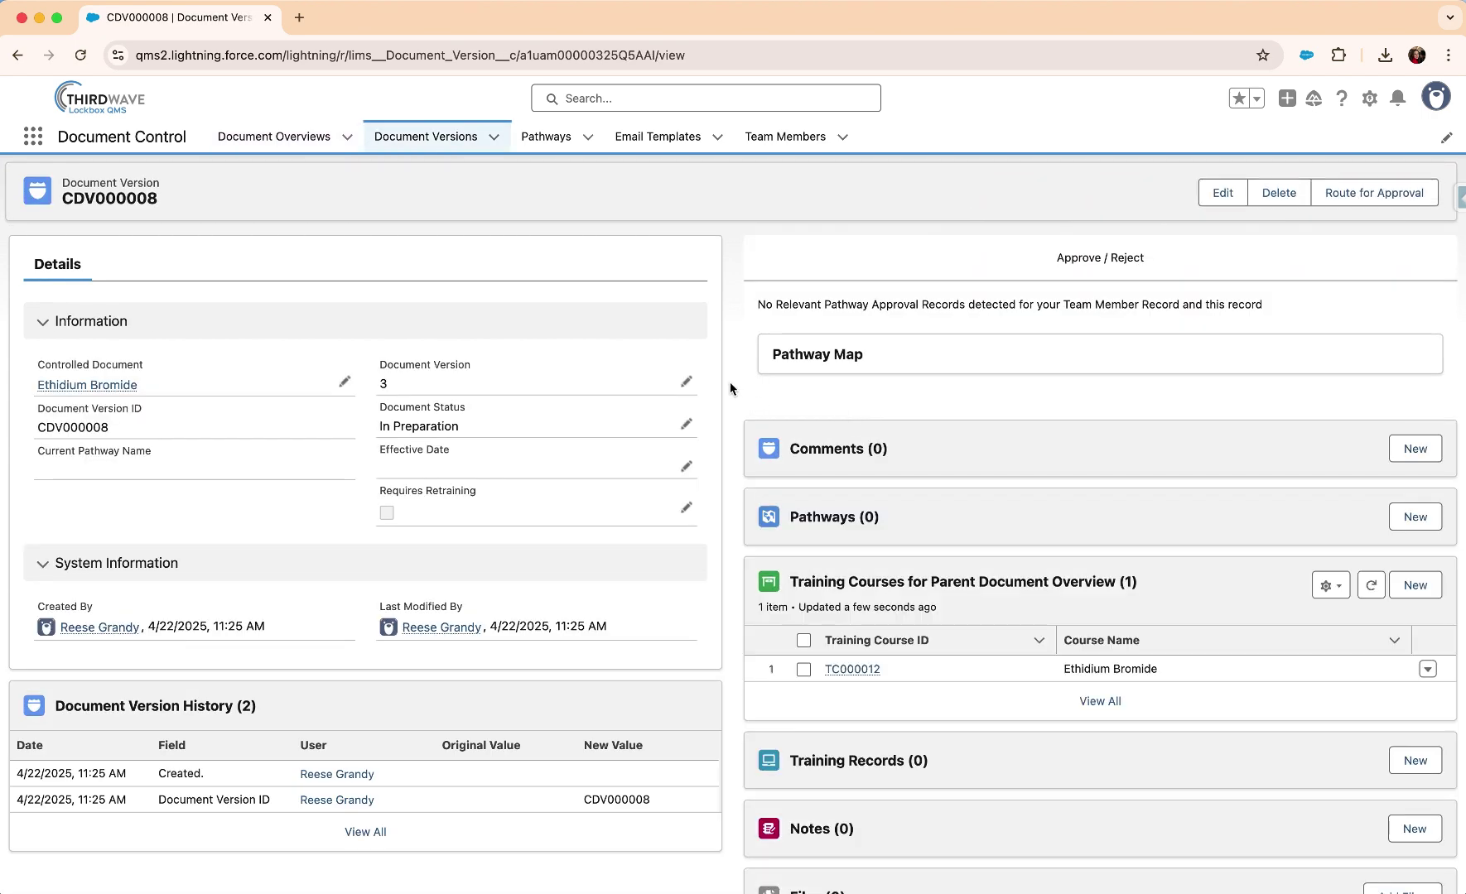
scroll(730, 388, "down", 3)
scroll(730, 388, "down", 1)
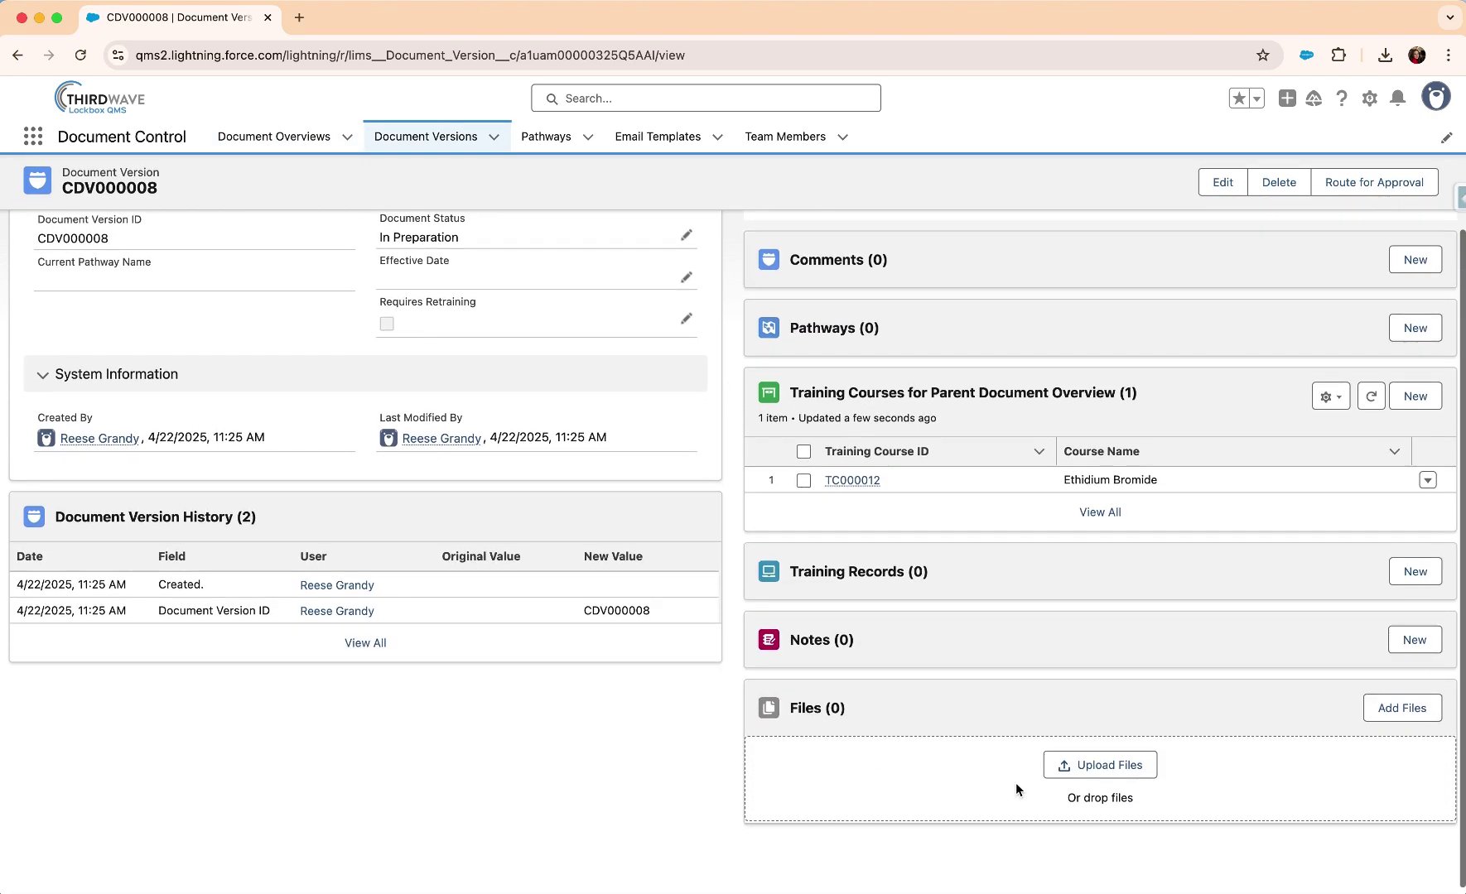
left_click(1100, 765)
key("Return")
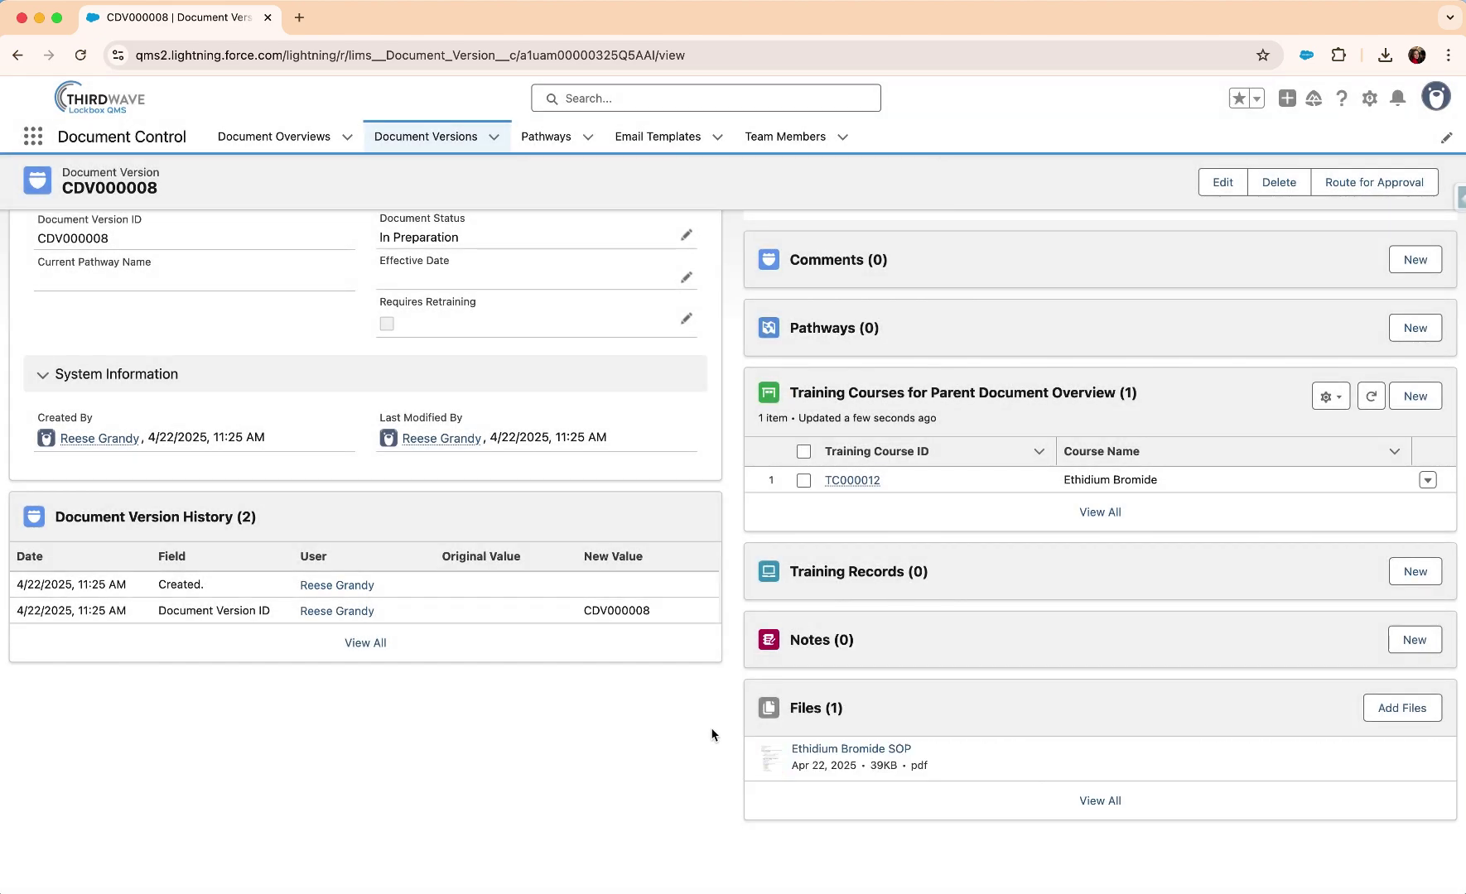
Step: Route document version 3 for approval
scroll(741, 604, "up", 2)
scroll(741, 607, "up", 2)
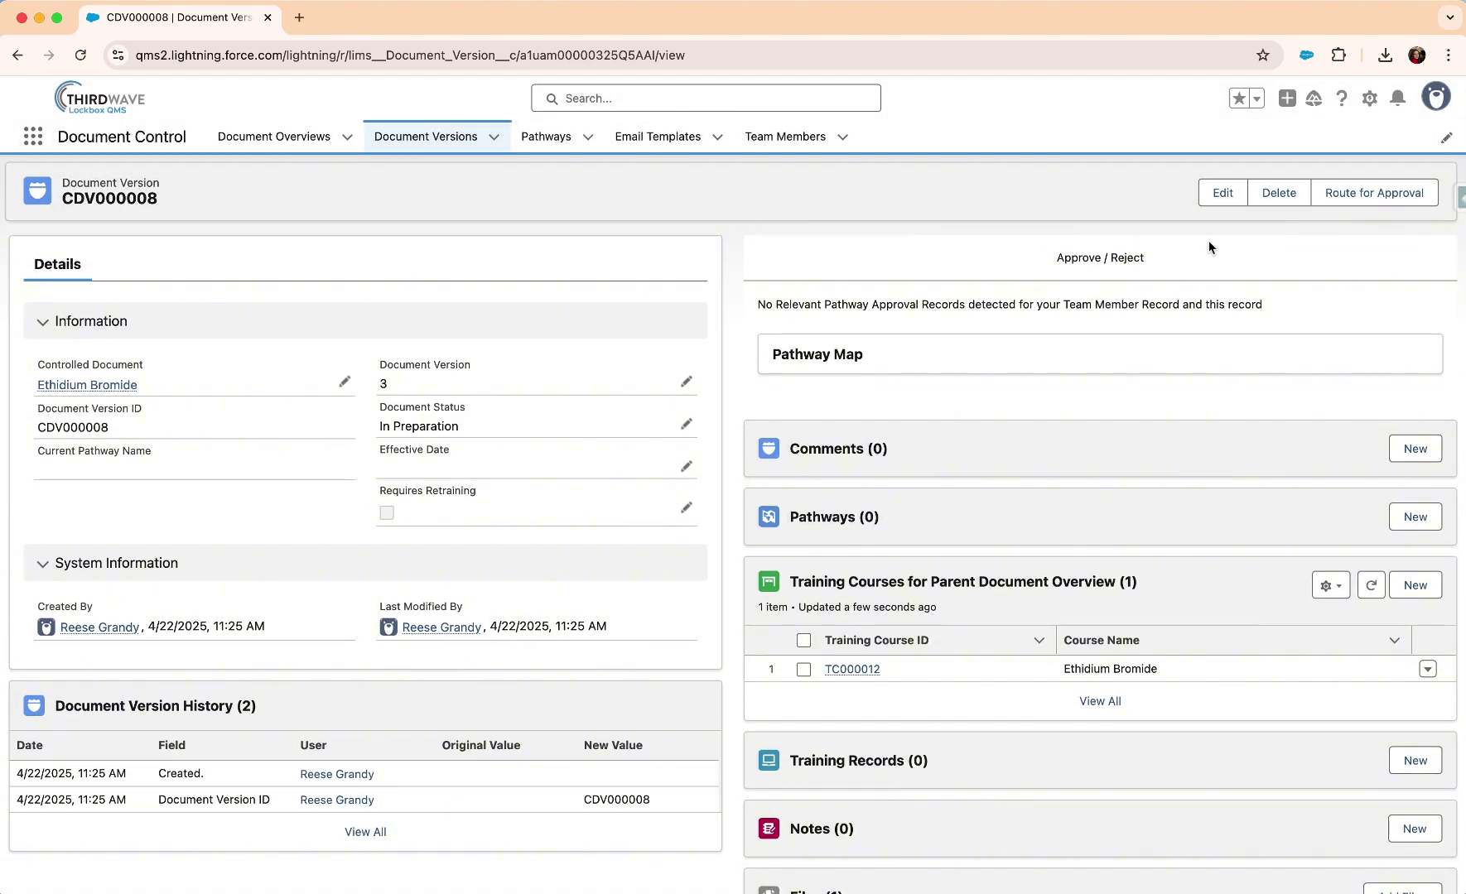
left_click(1345, 199)
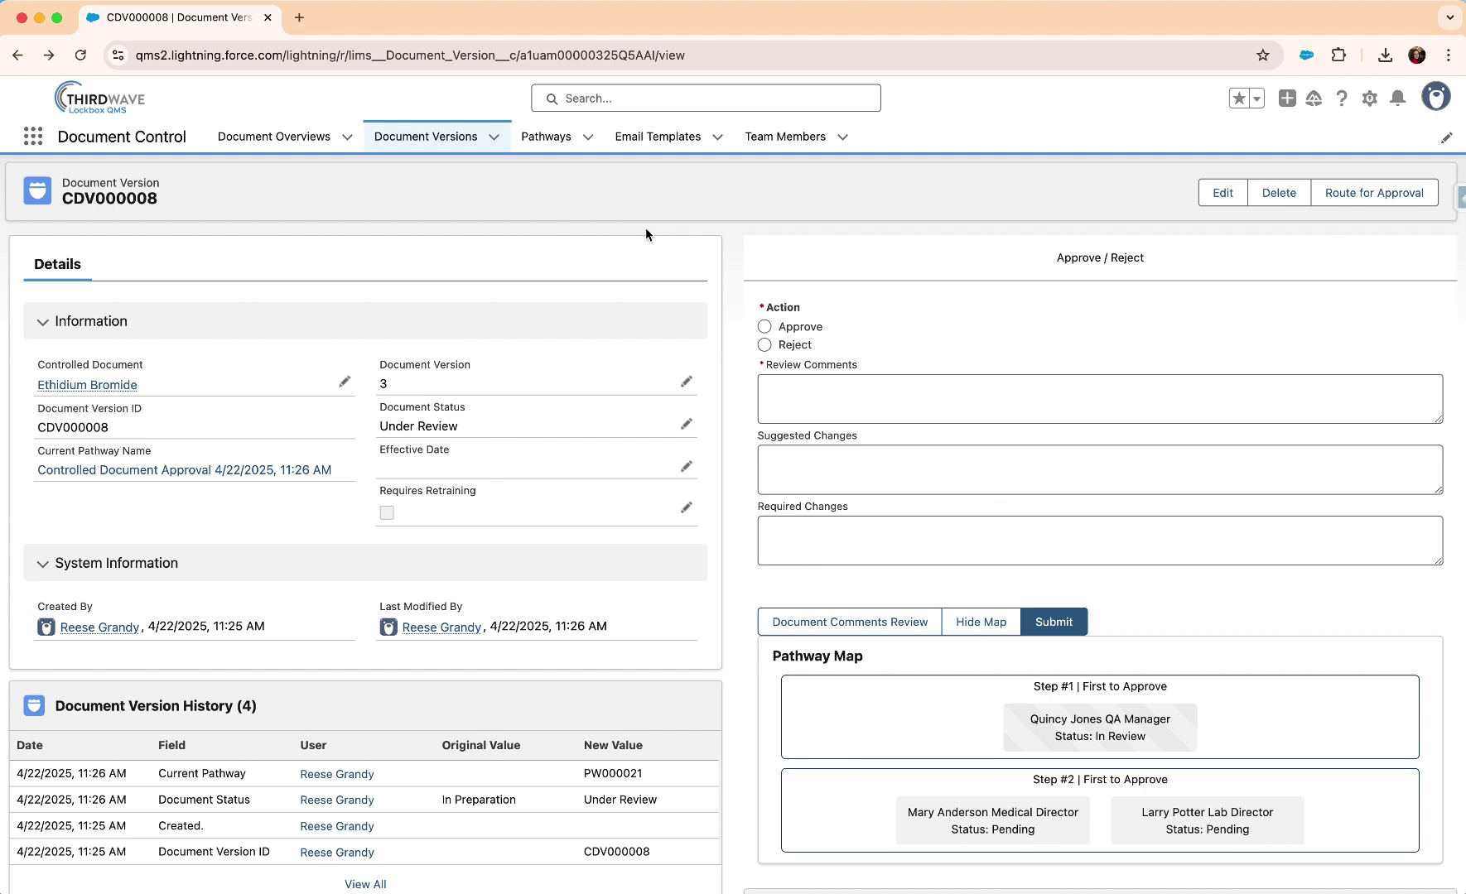
Step: Choose Approve for the first pathway step and enter the review comment "Document looks good, approved!"
left_click(765, 328)
left_click(832, 387)
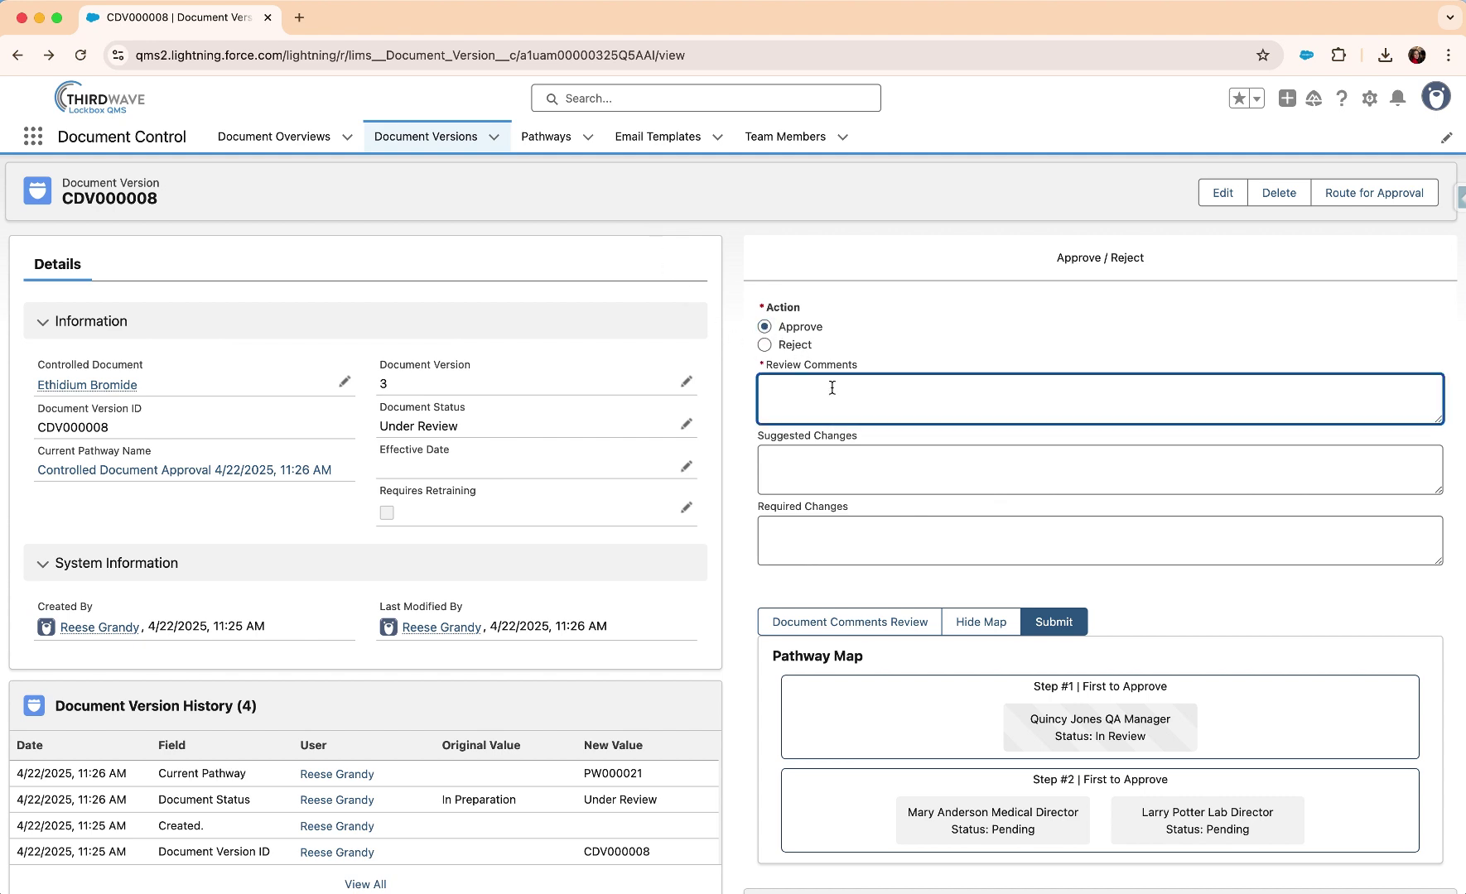
type("Document looks good, approved!")
left_click(745, 565)
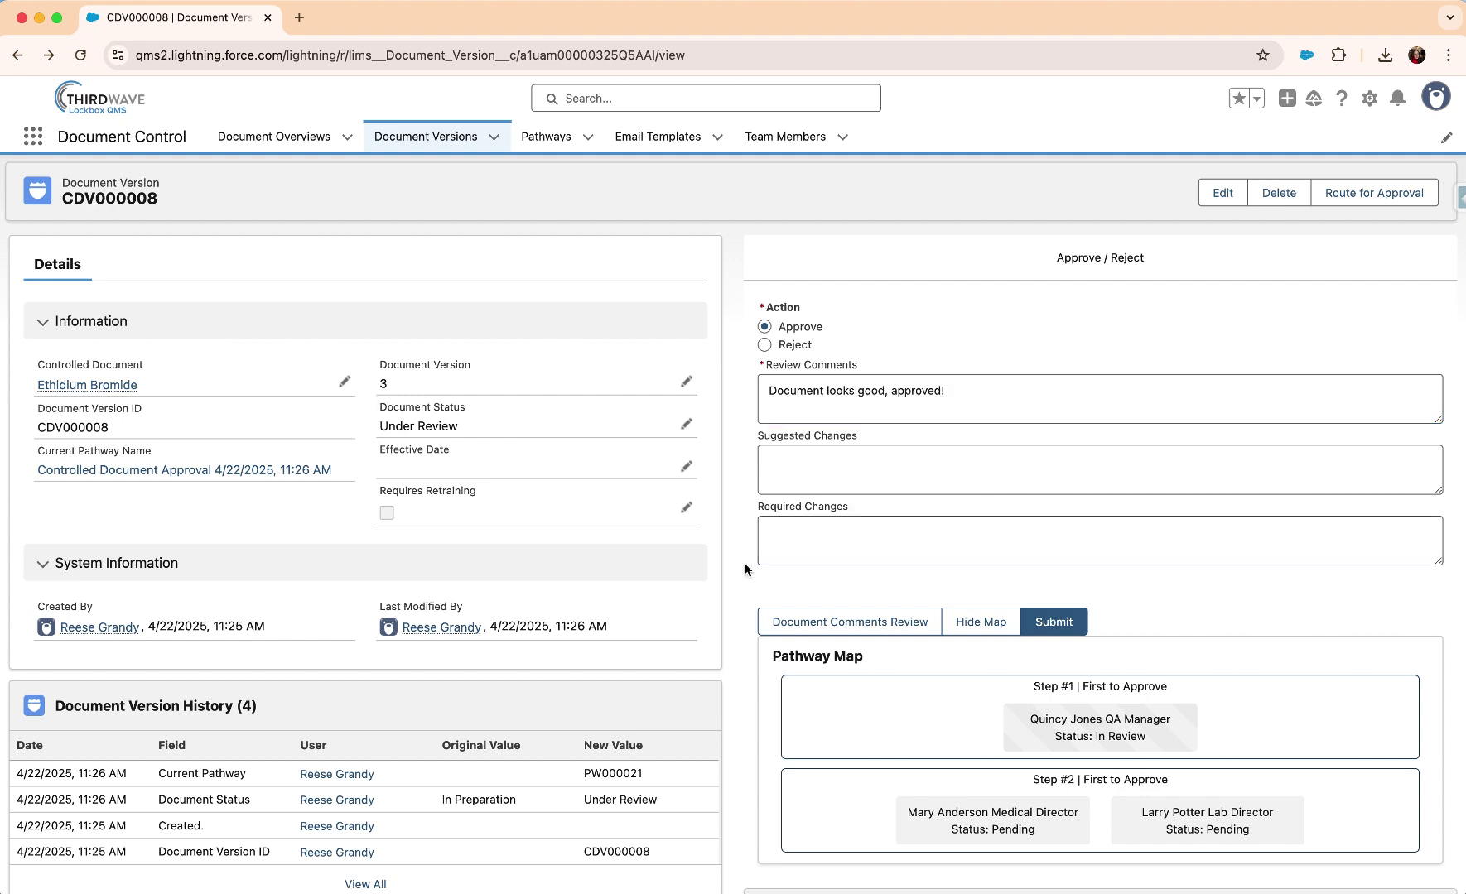
Step: From the document comments review, set the page 1 volume comment to Accepted with the decision note "Units for volume have been updated in new version"
left_click(798, 623)
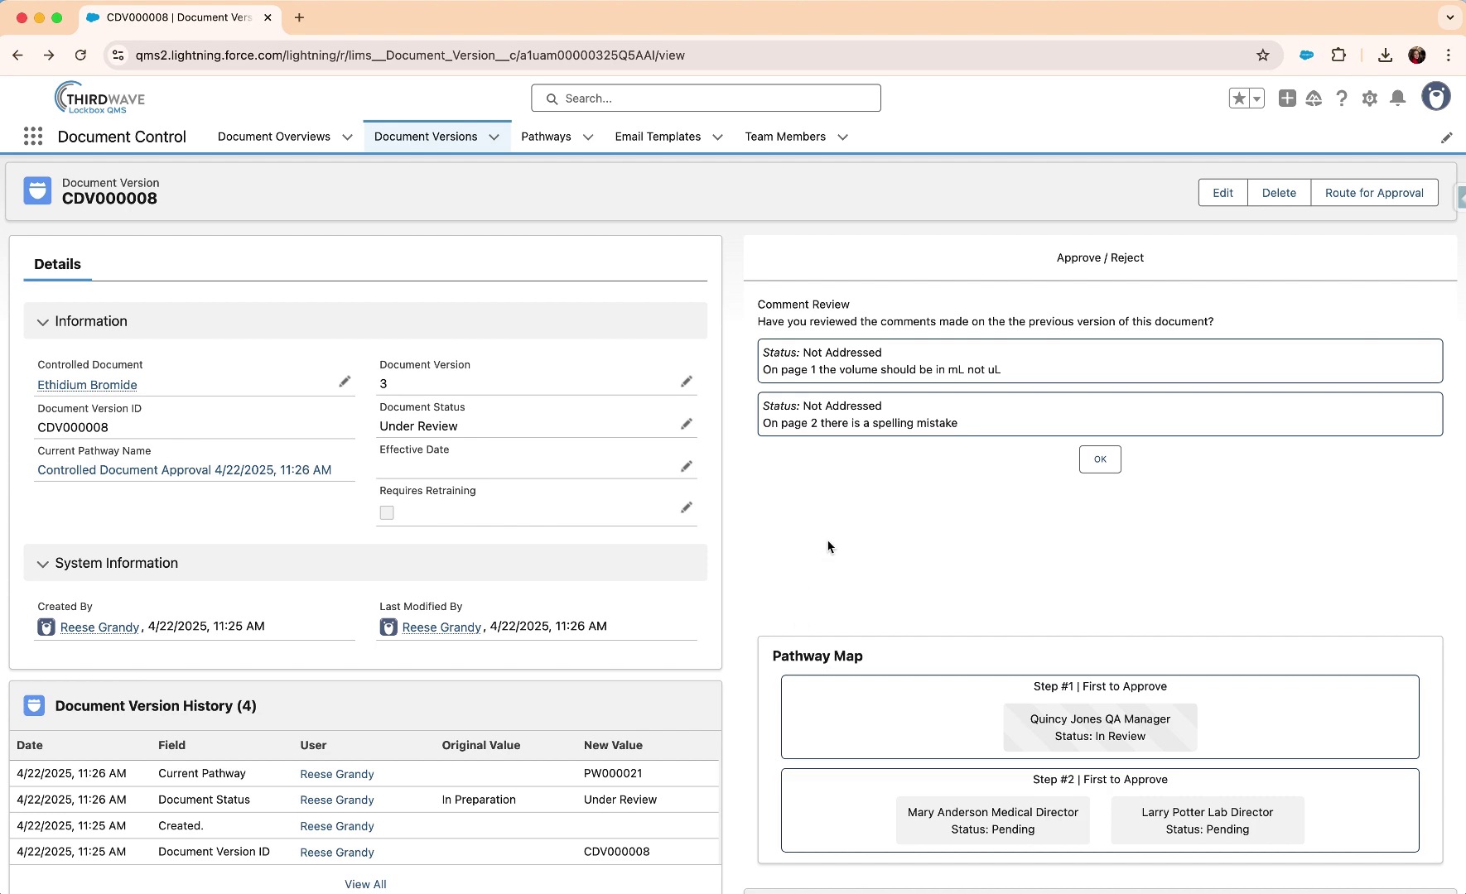
left_click(940, 361)
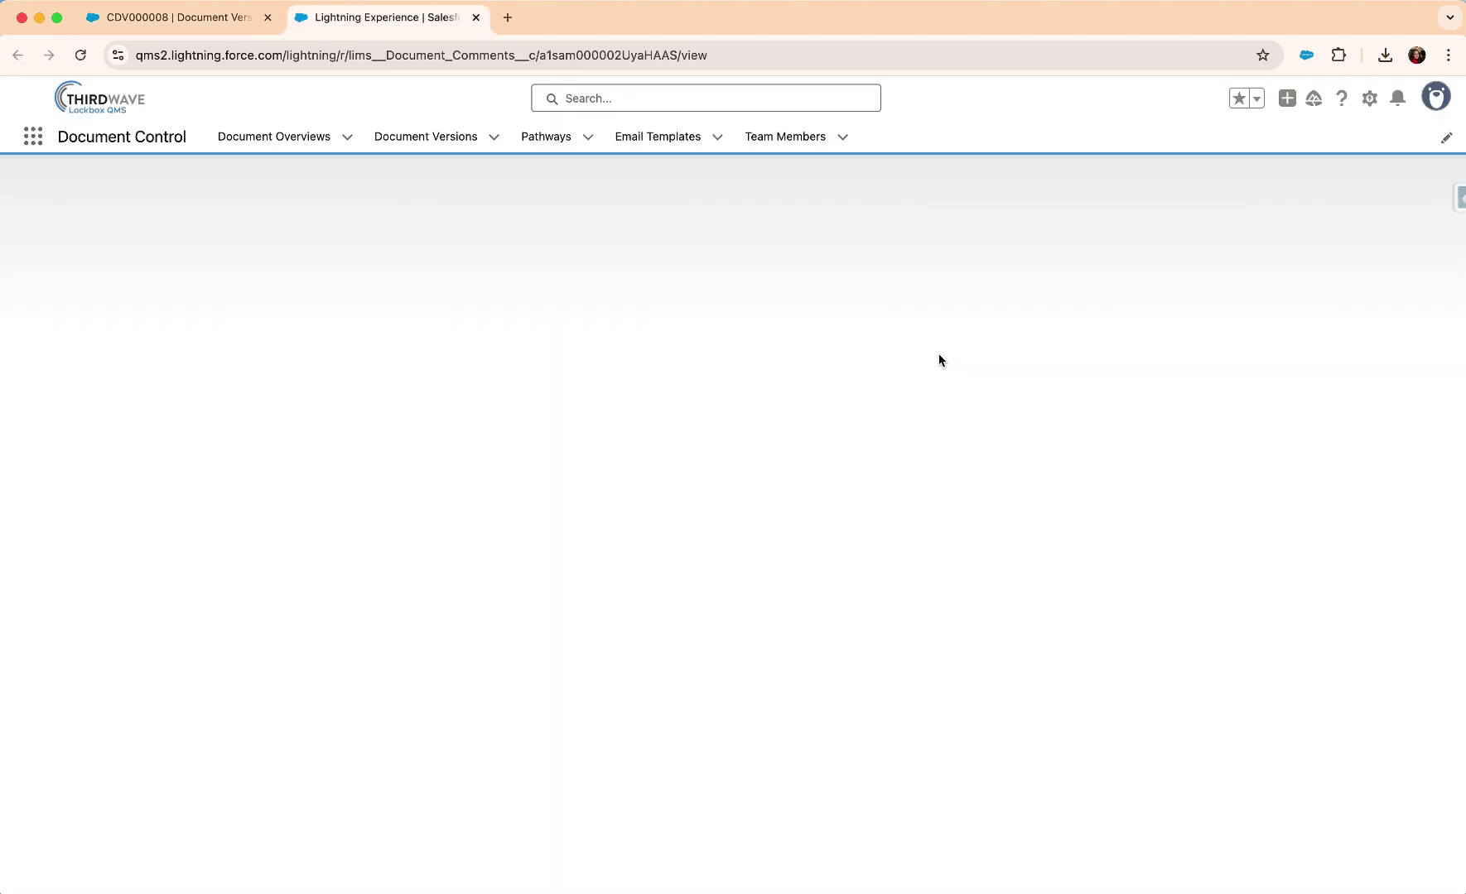
left_click(686, 381)
left_click(550, 523)
scroll(709, 775, "down", 3)
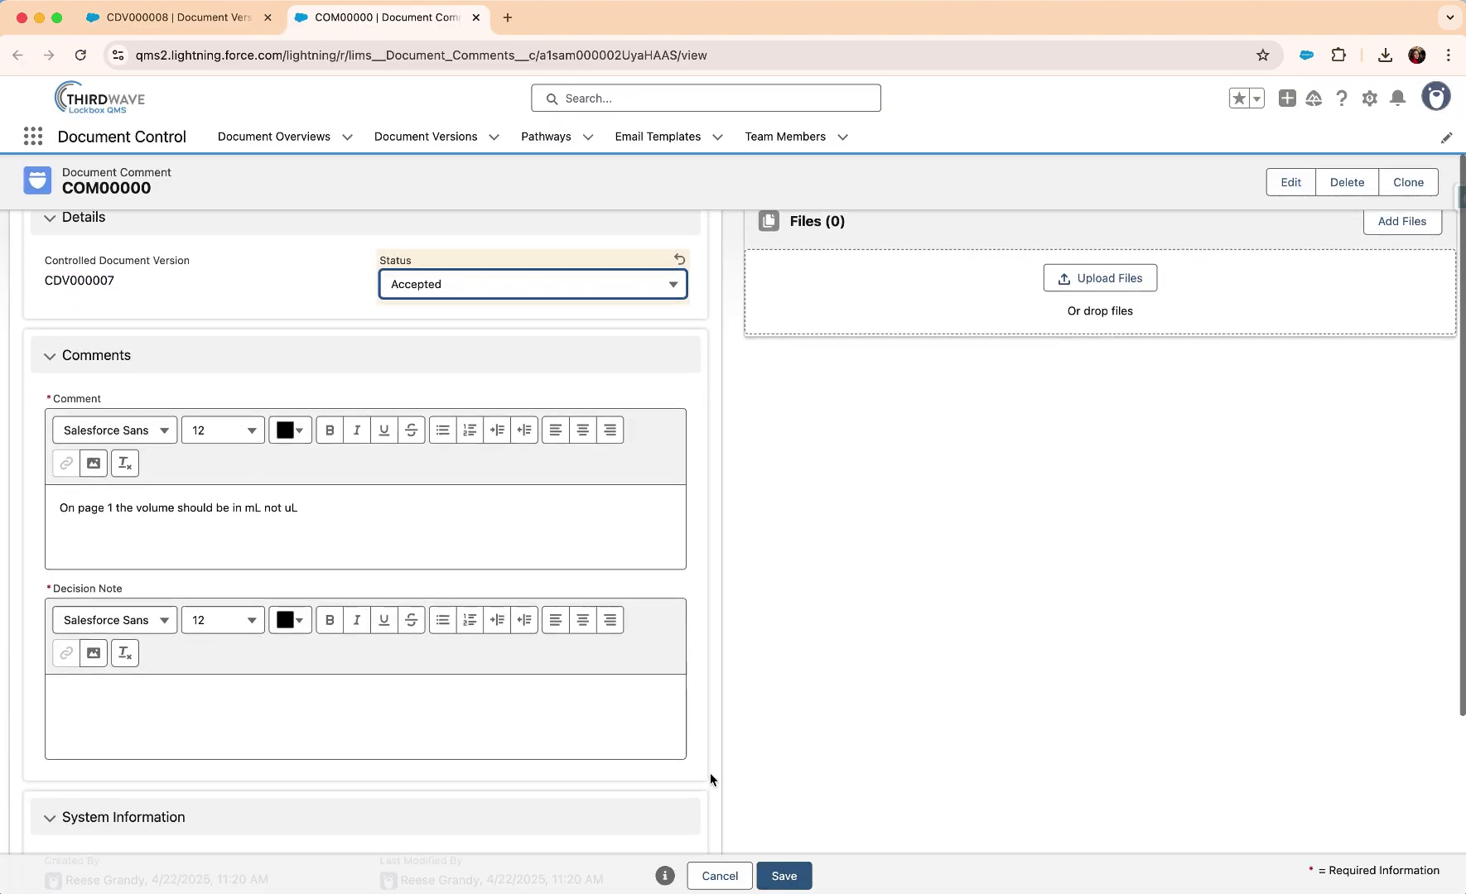
left_click(563, 707)
type("Units for volume have been updated in new version")
left_click(700, 755)
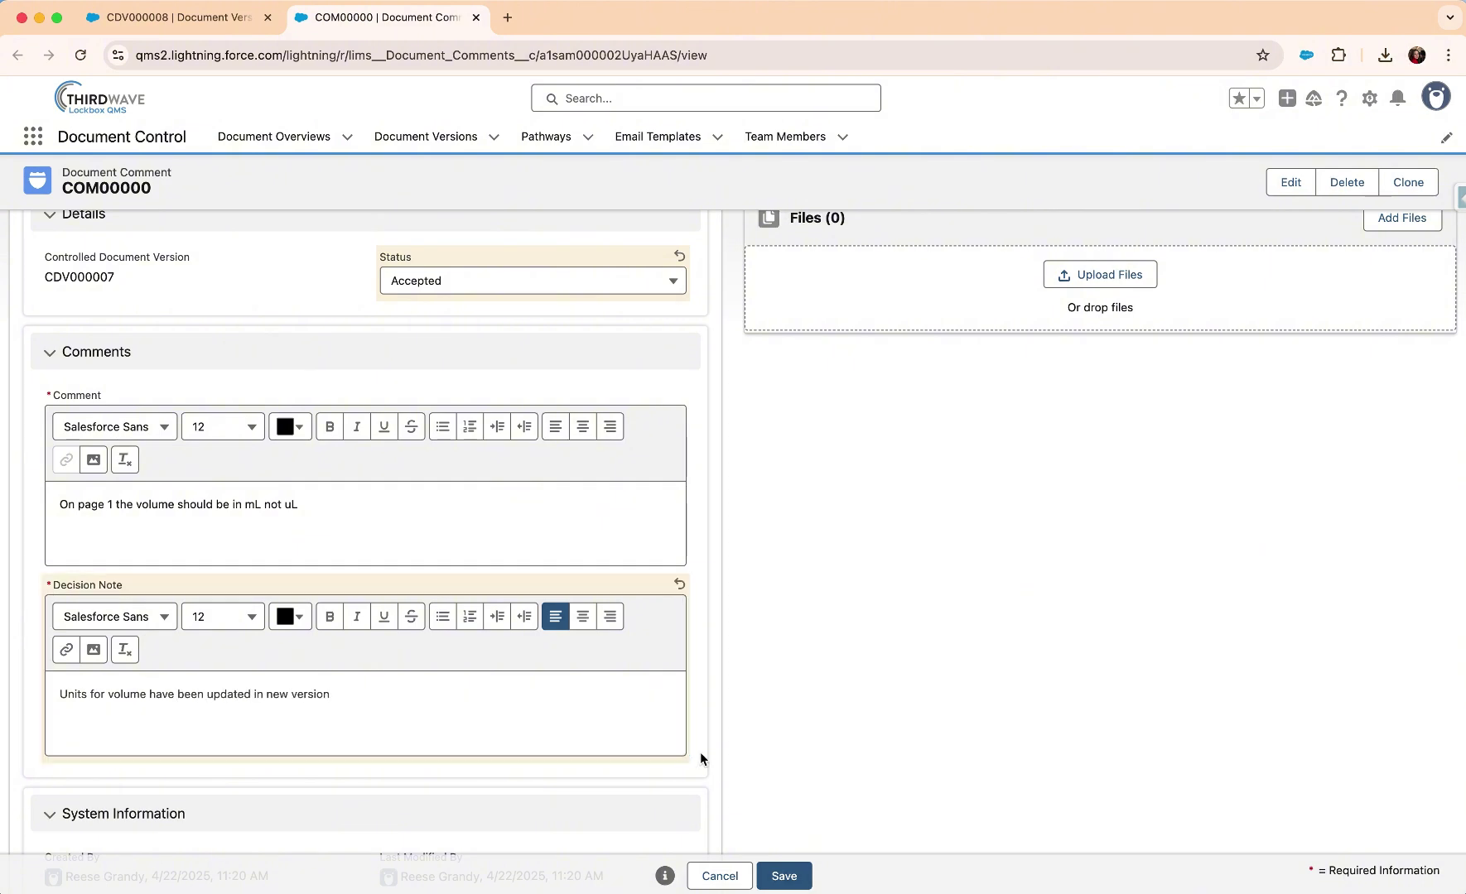
Step: Acknowledge the previous version's comments and submit the first-step approval
left_click(1100, 459)
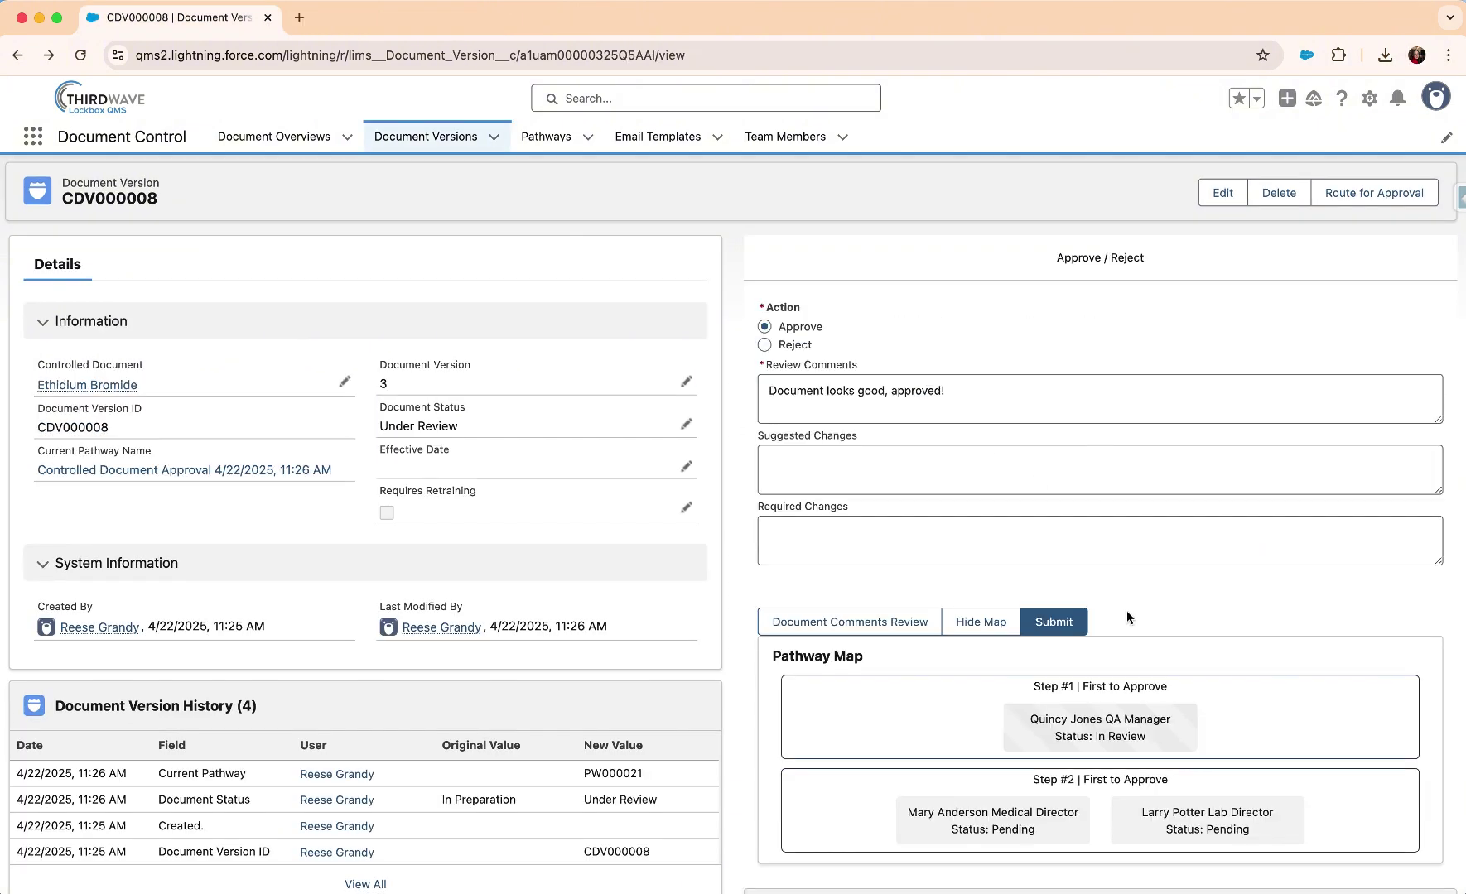
left_click(1066, 626)
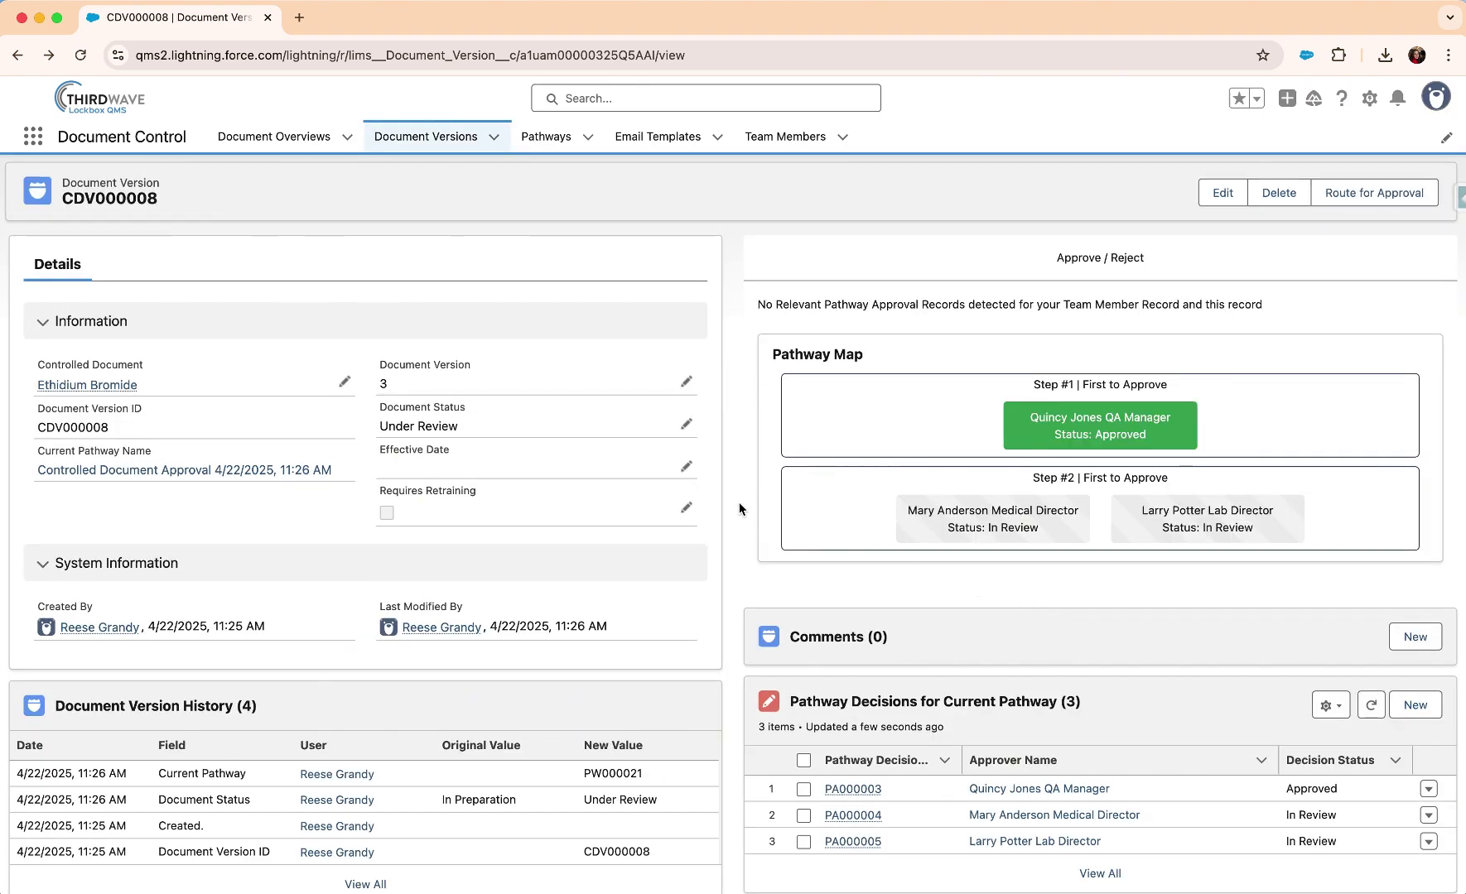
Step: Approve the second pathway step with the review comment "Ready to go!" and submit the decision
left_click(764, 327)
left_click(806, 393)
type("Ready to go!")
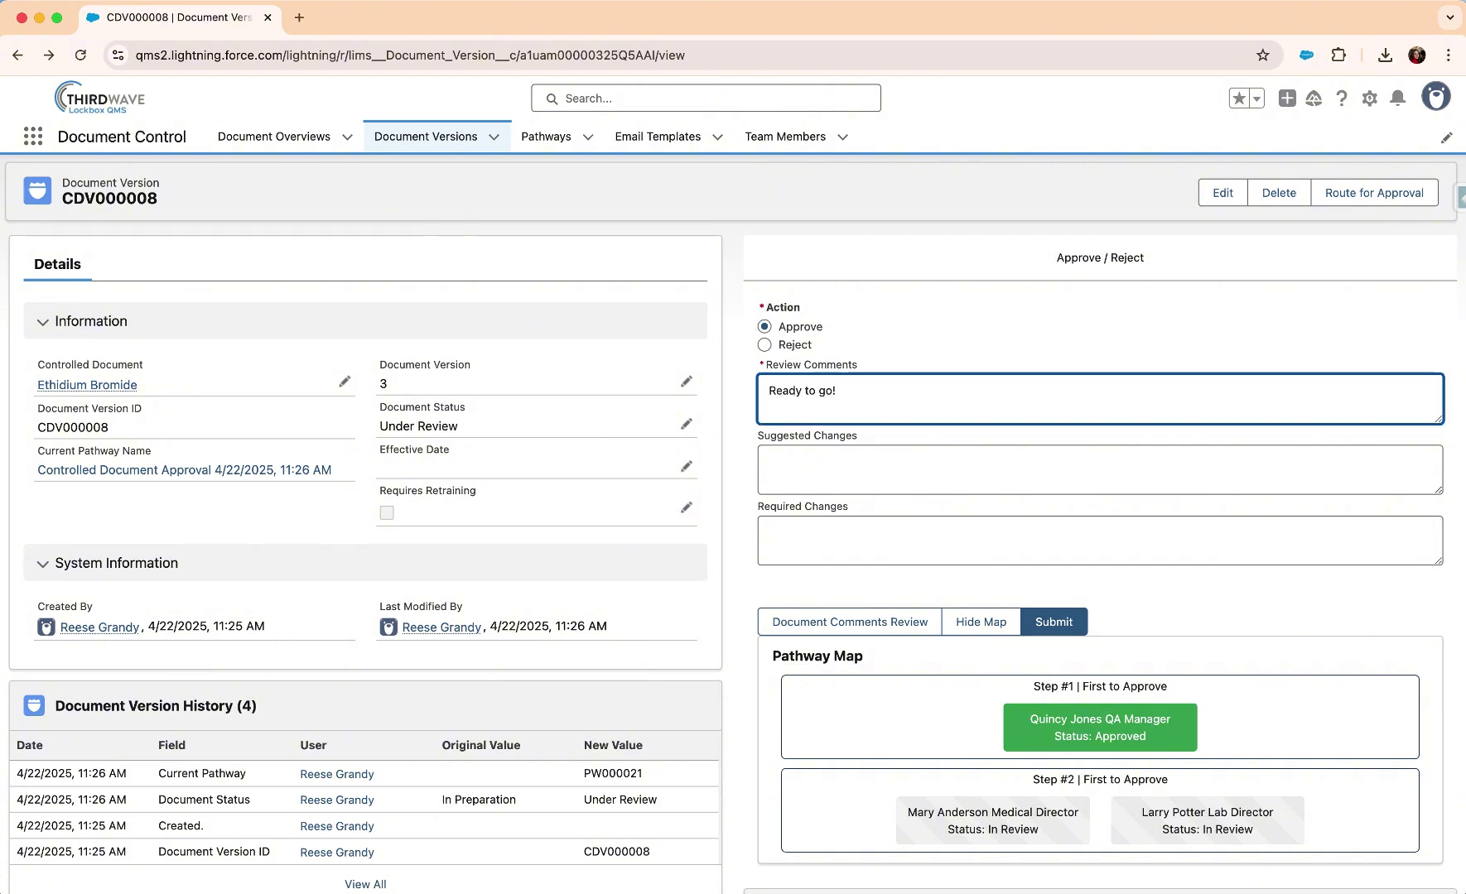
left_click(949, 576)
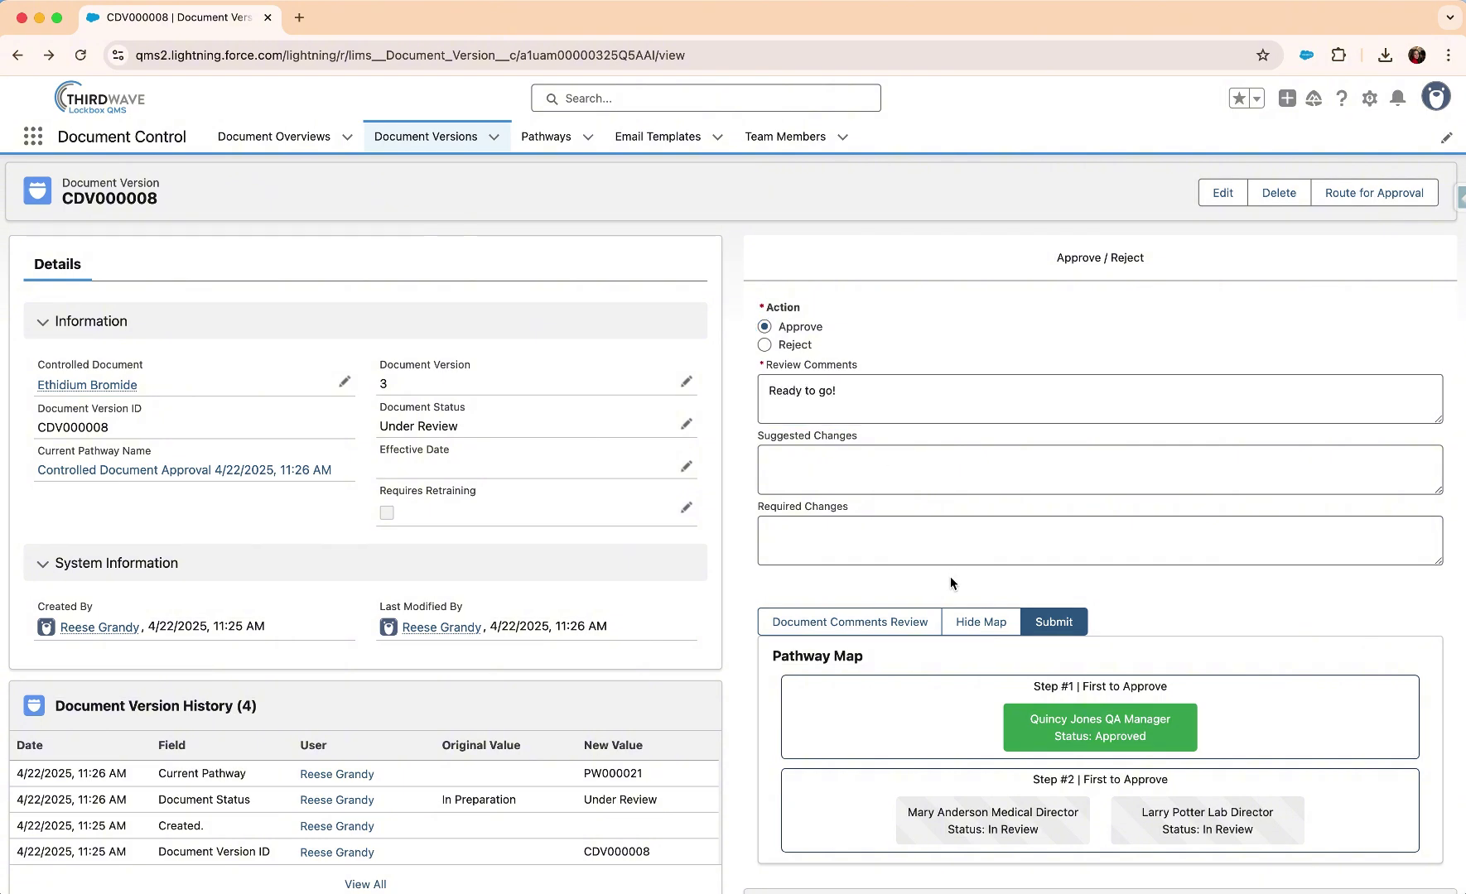
left_click(1045, 620)
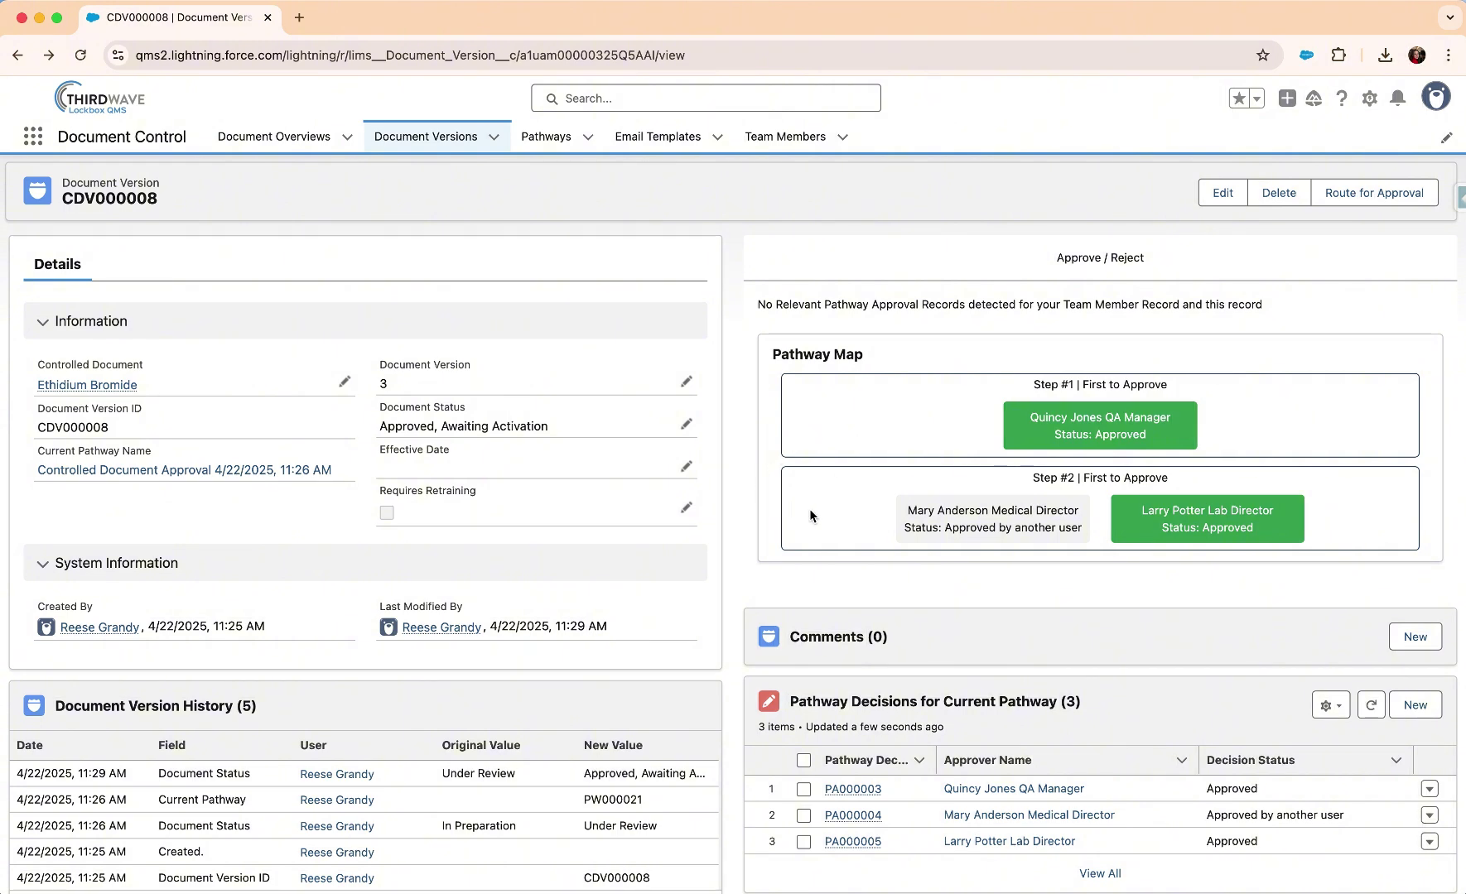
scroll(732, 697, "down", 2)
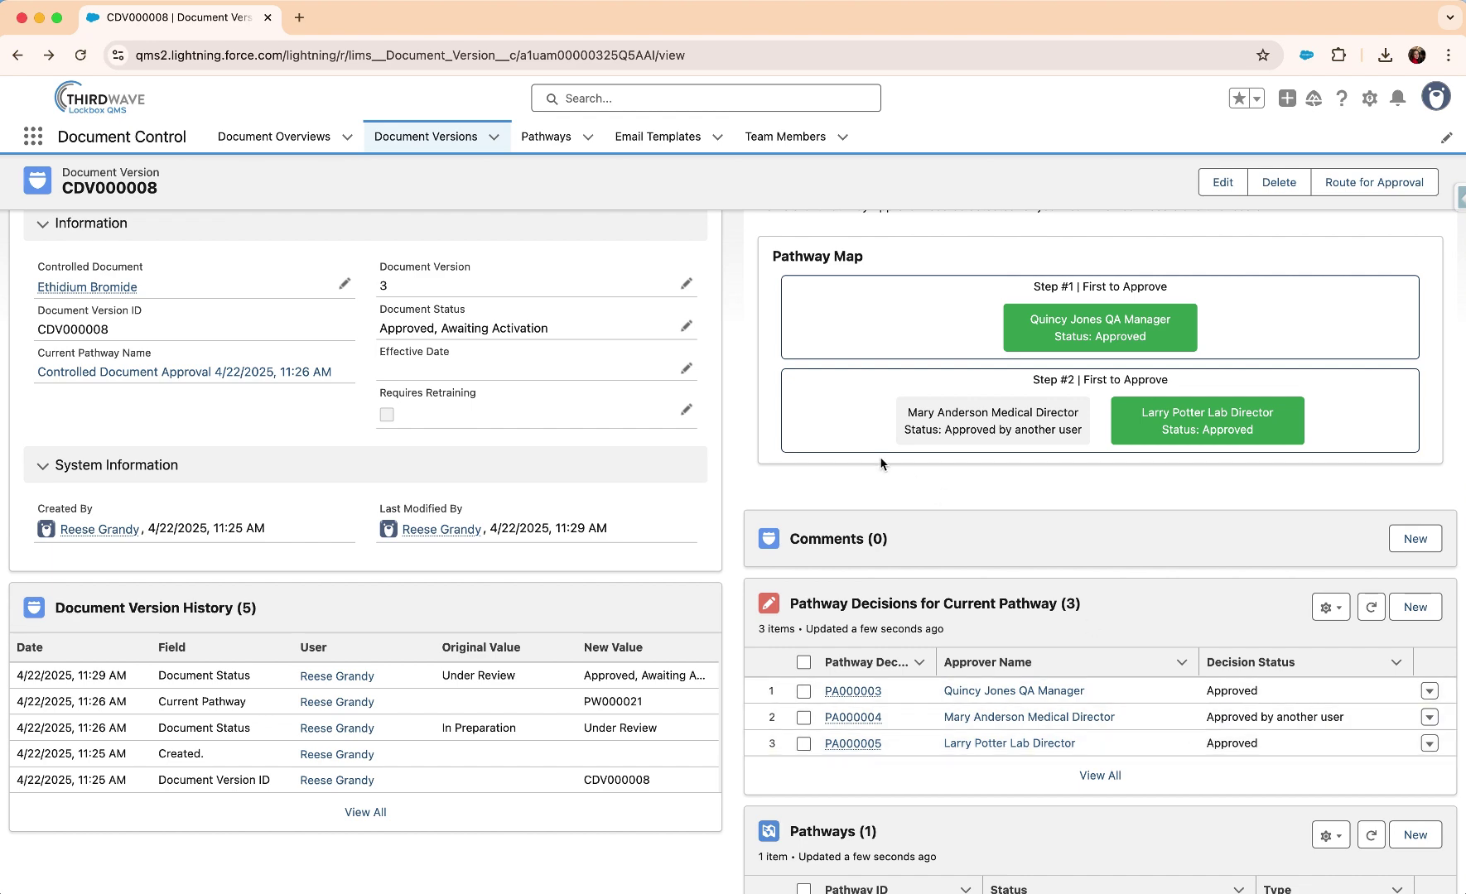
Step: Set the Ethidium Bromide version 3 record's document status to Approved, Active and its effective date to 4/22/2025
scroll(738, 432, "up", 2)
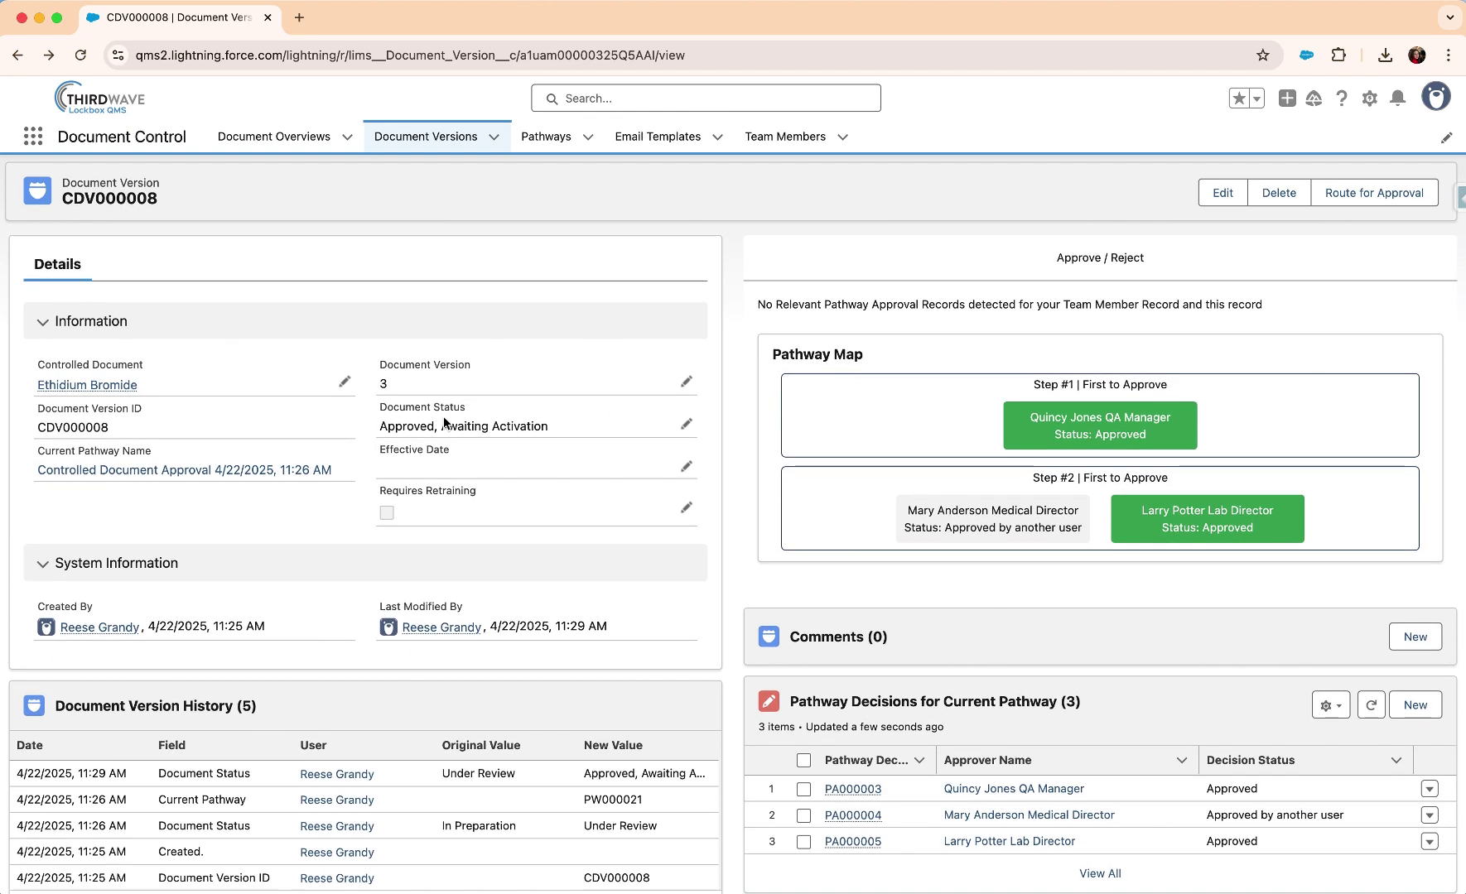
left_click_drag(378, 427, 563, 428)
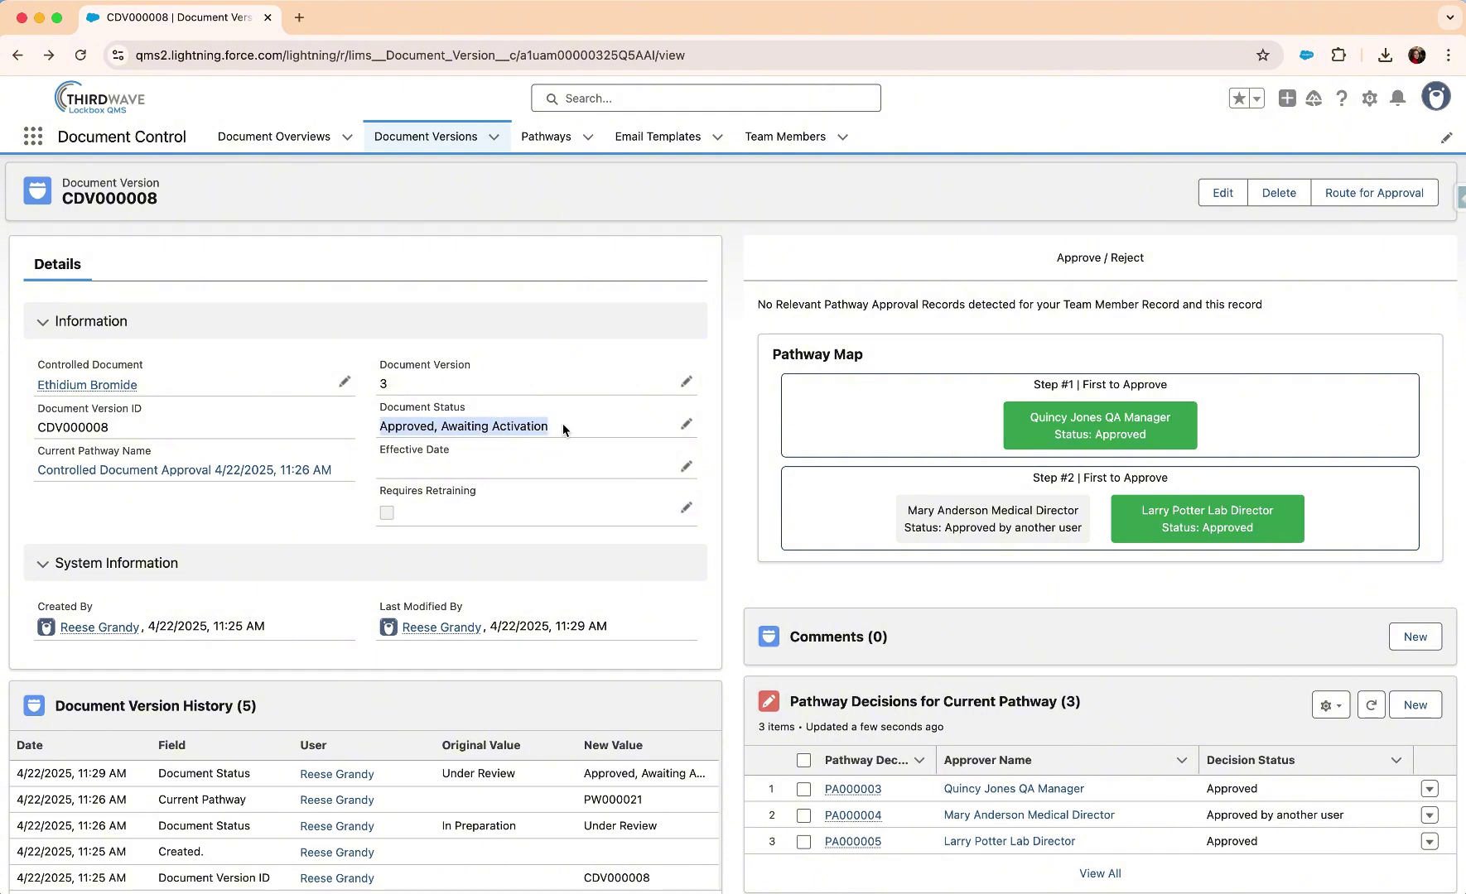
left_click(578, 425)
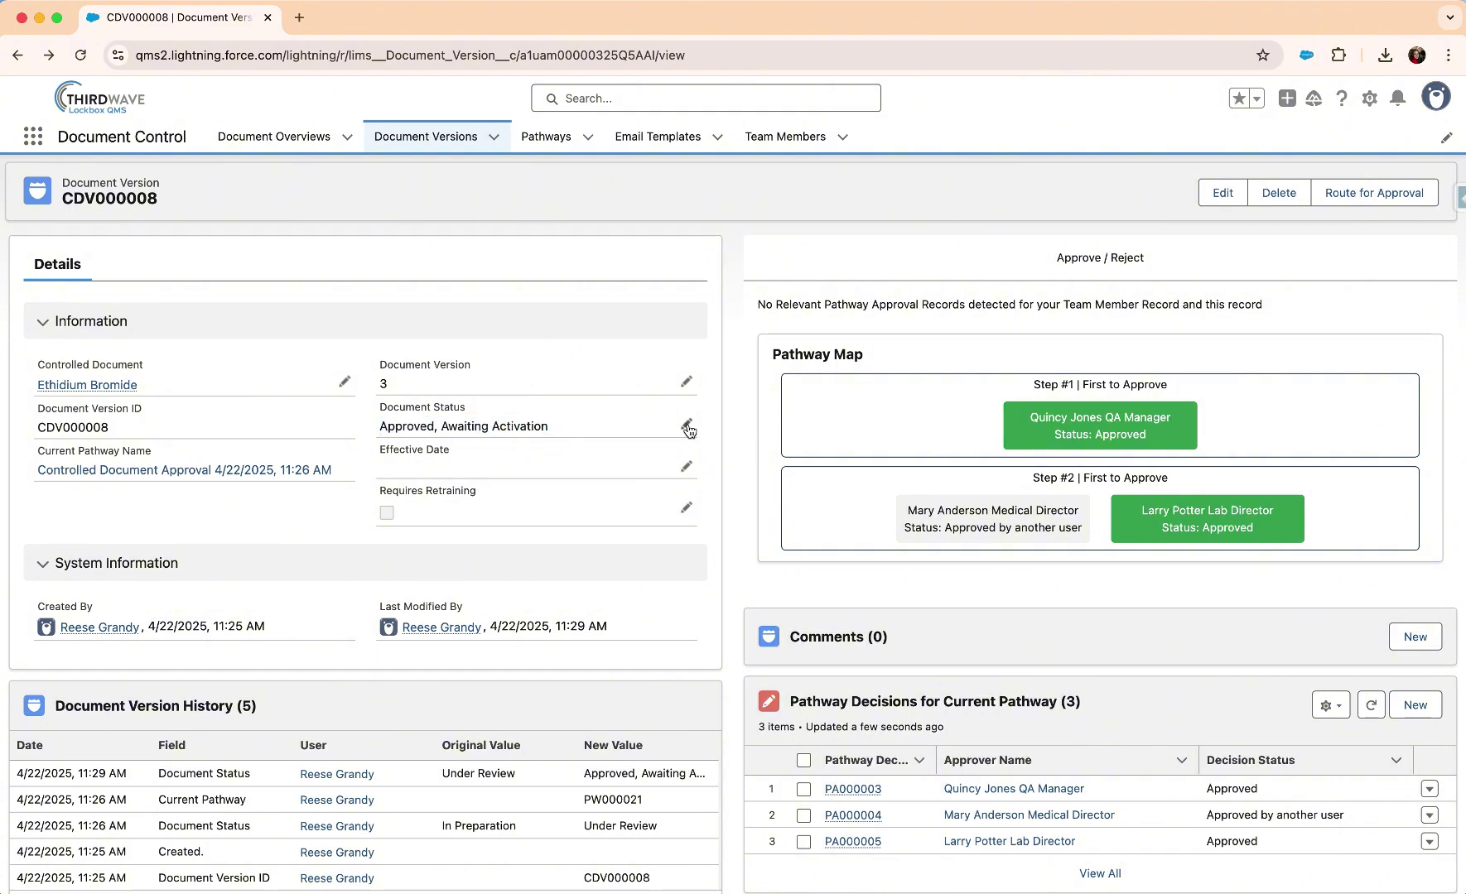
left_click(686, 424)
left_click(638, 453)
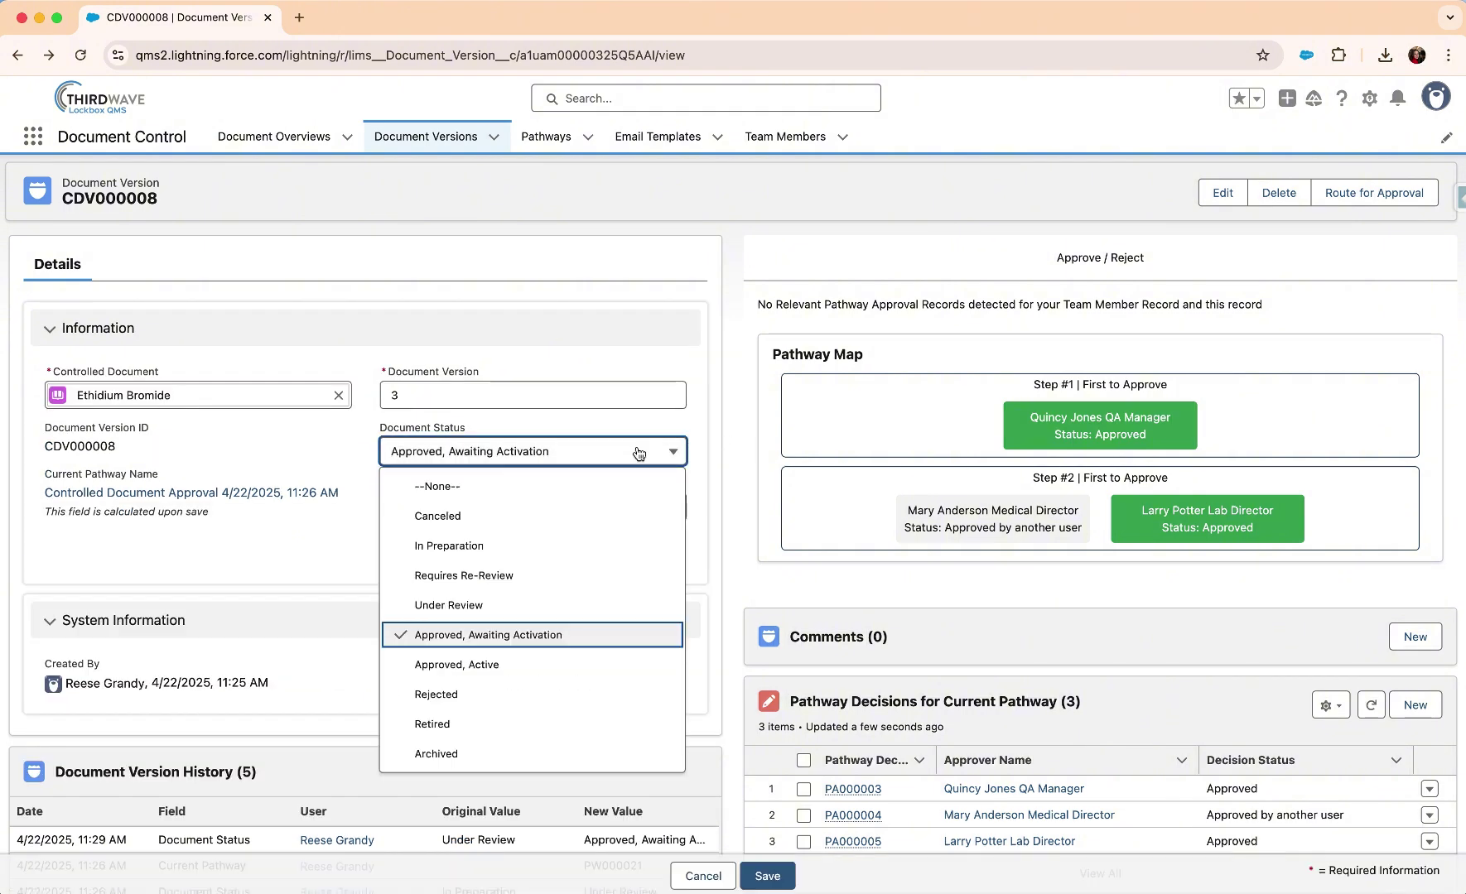
left_click(520, 668)
left_click(670, 508)
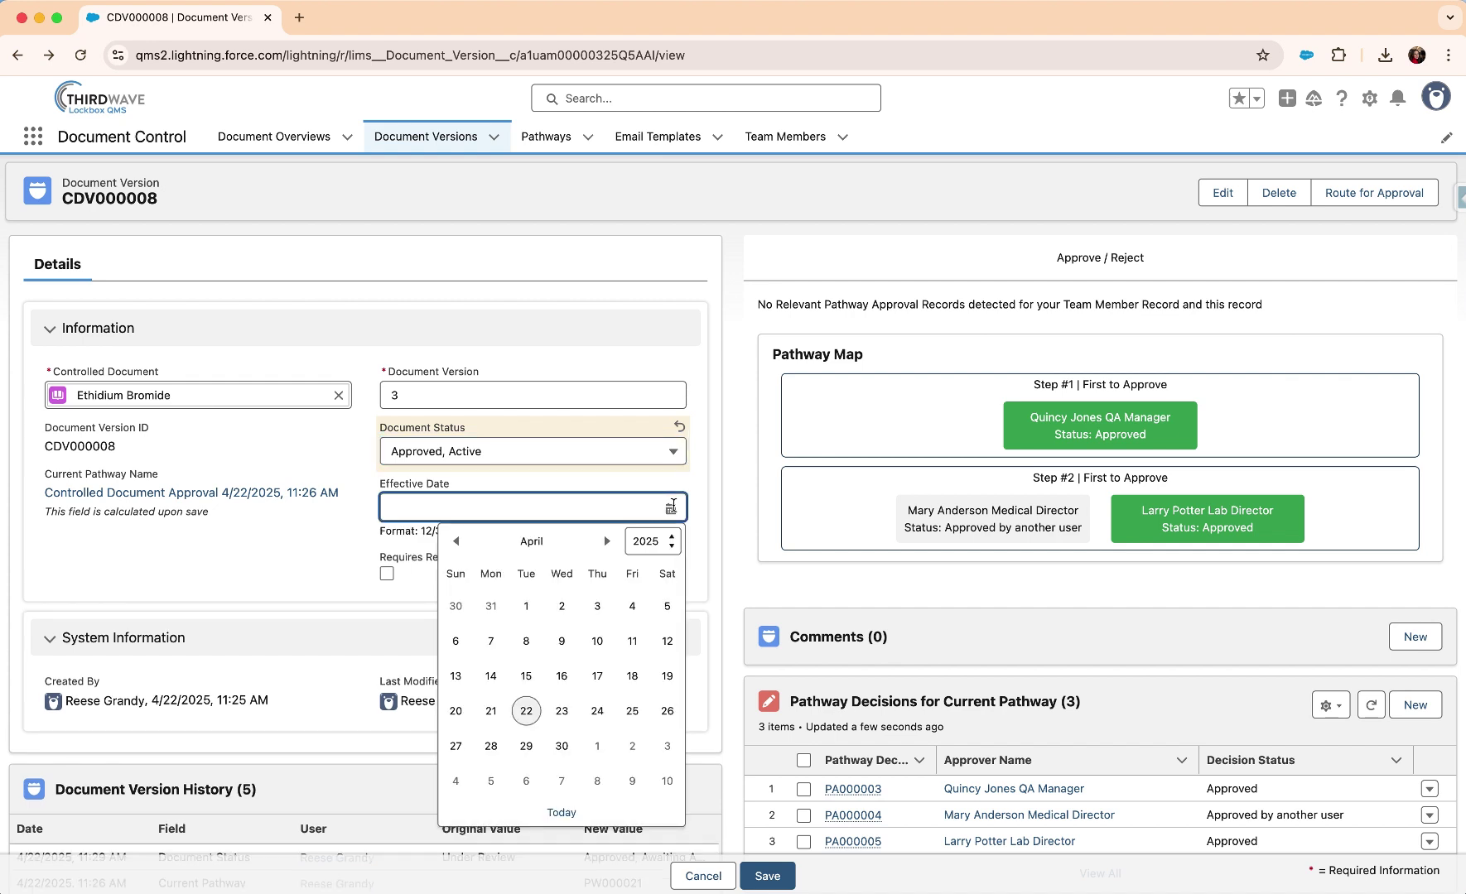
left_click(526, 712)
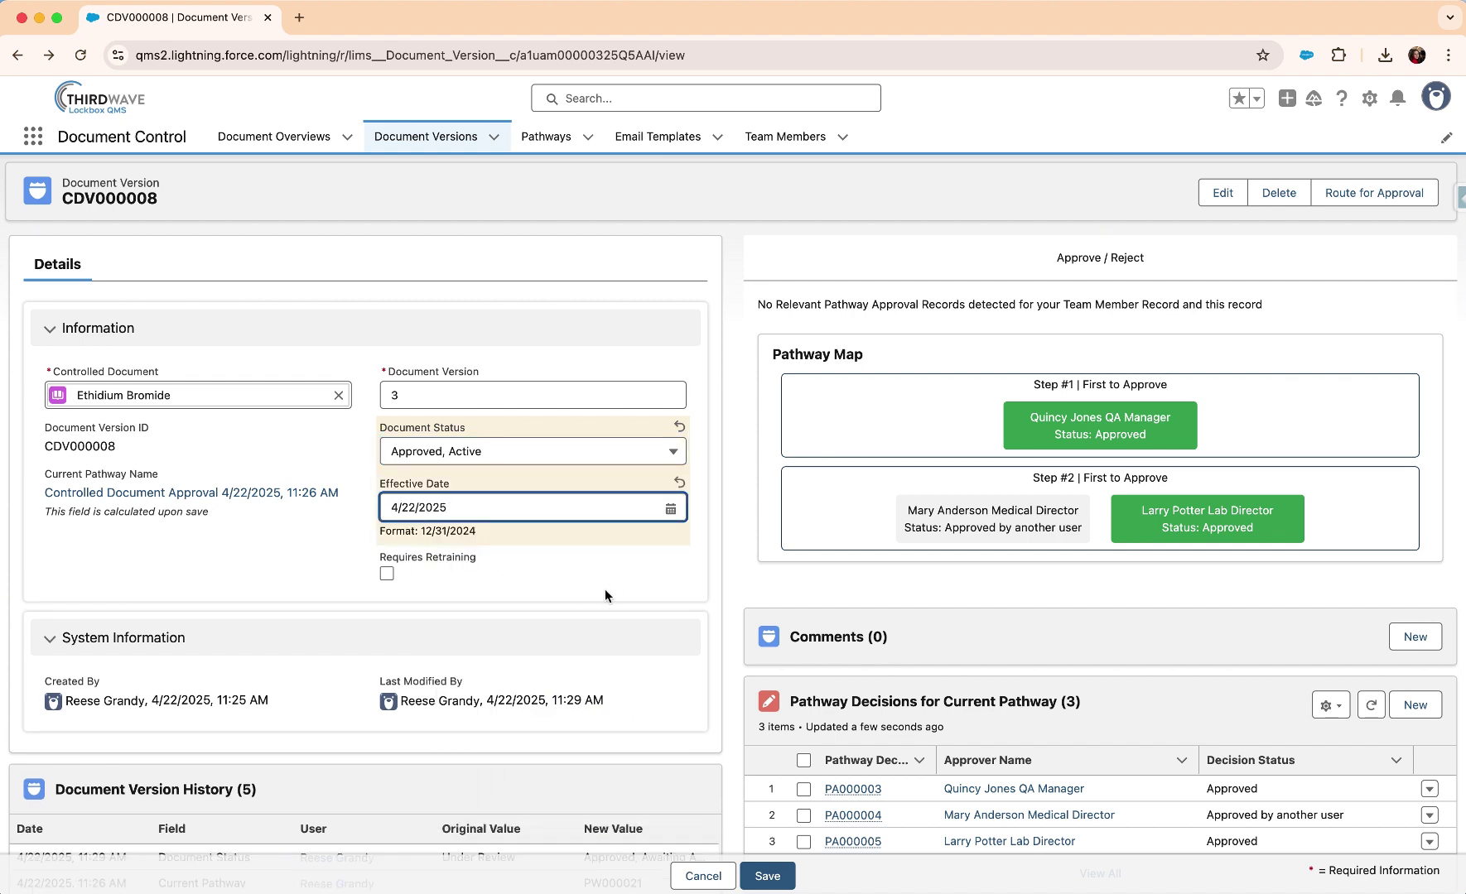
Step: Mark the document version as requiring retraining and save the record
left_click(386, 573)
left_click(389, 556)
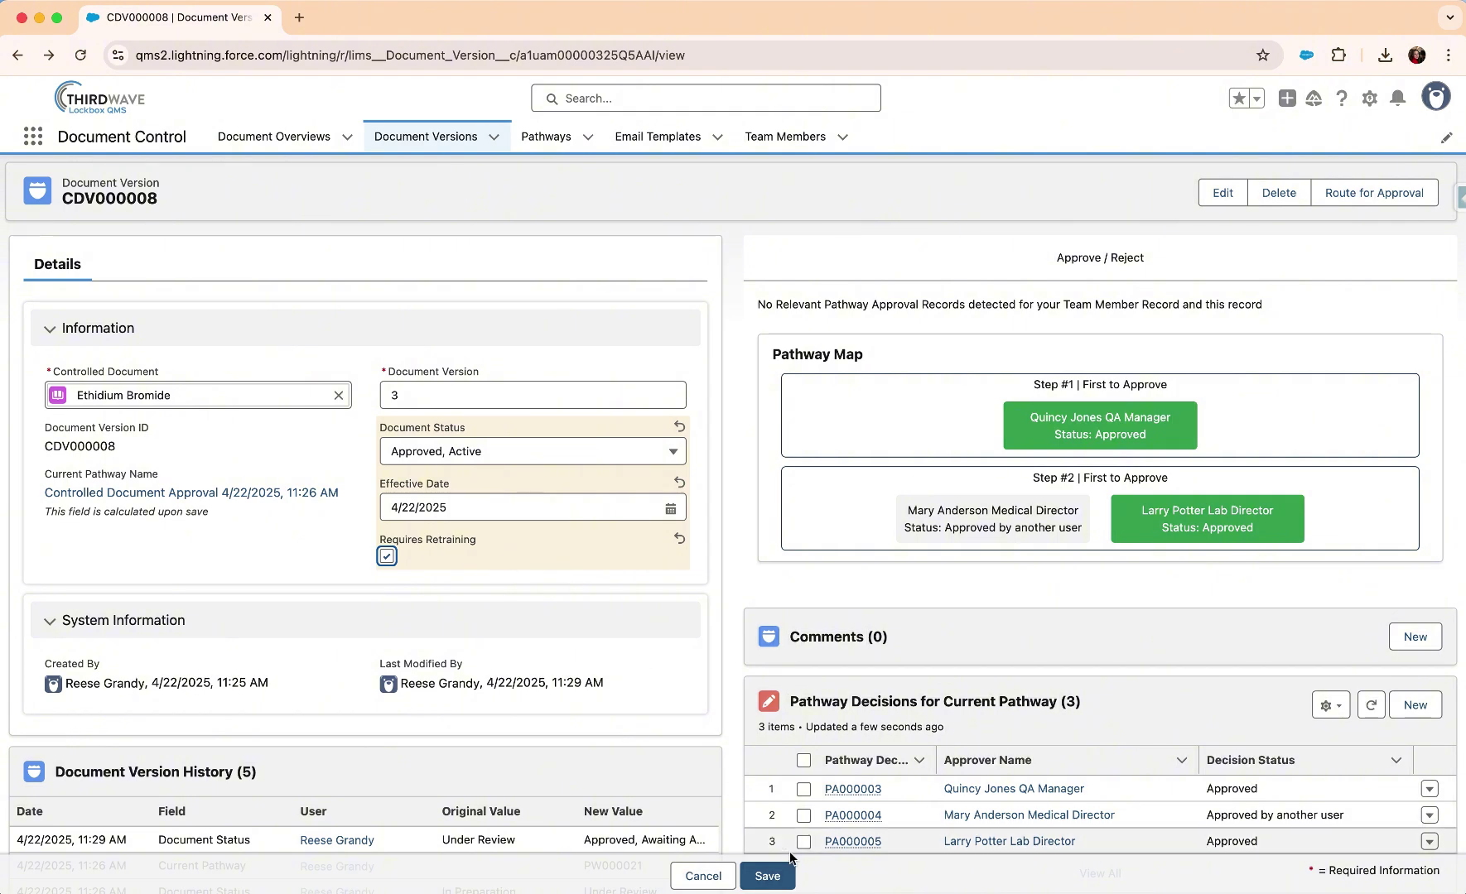
left_click(779, 883)
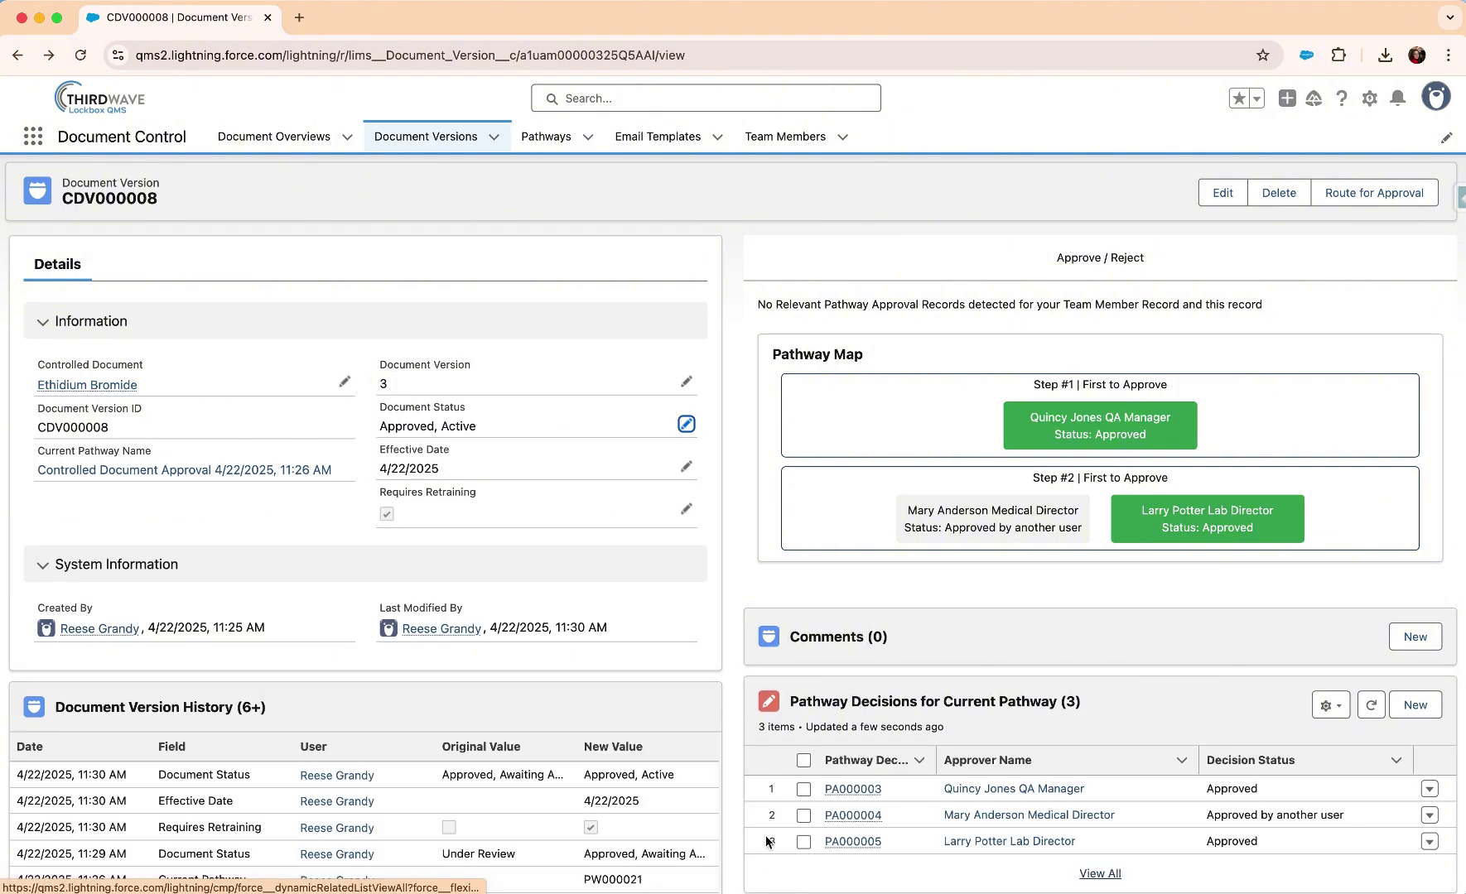
Step: Review the Ethidium Bromide document overview and the Active, Archived and Under Review list views of document versions
left_click(133, 386)
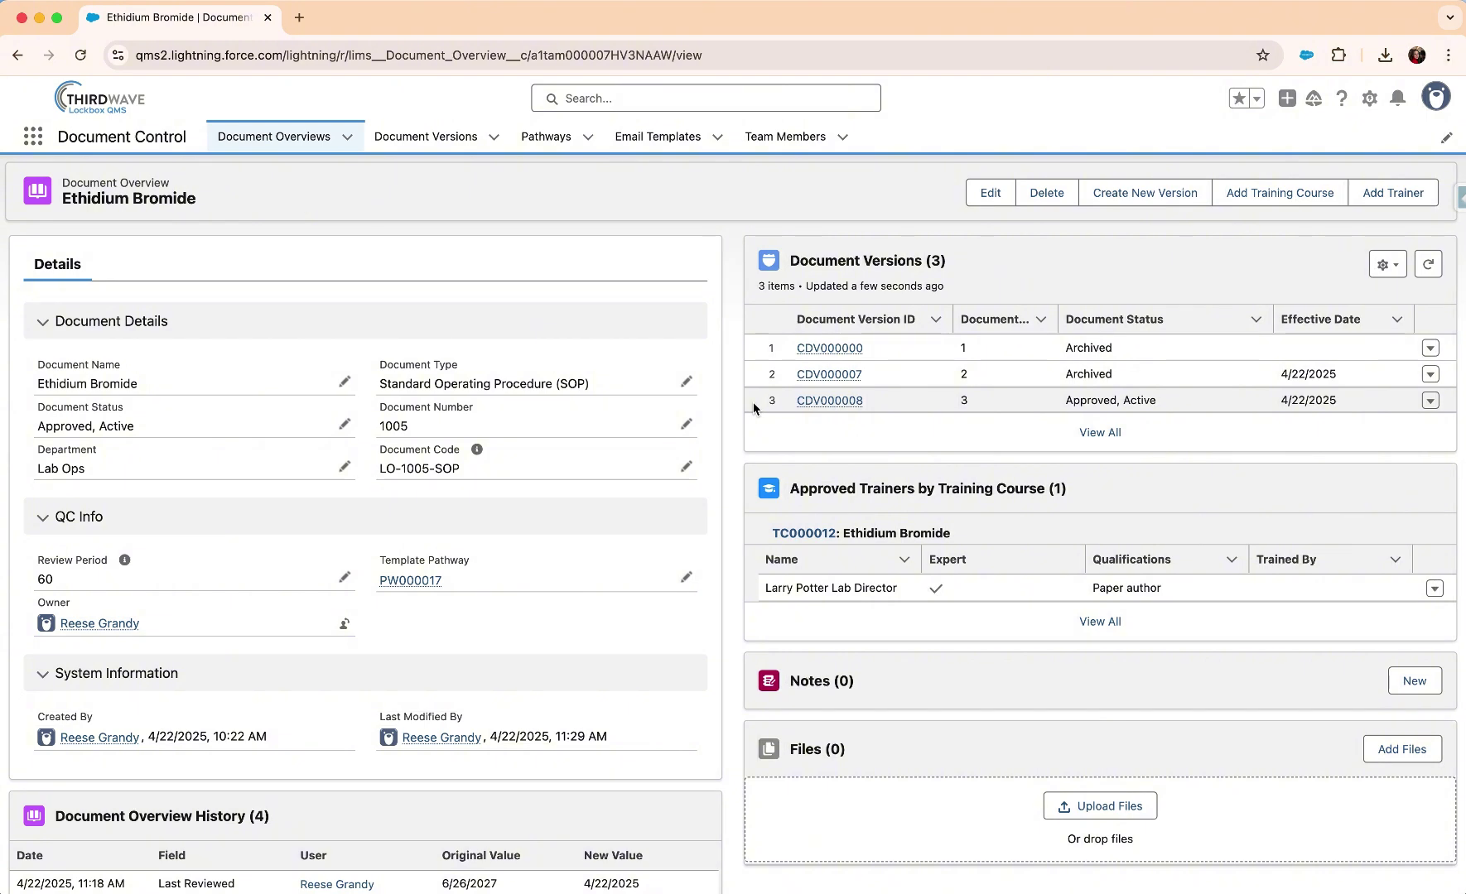
left_click(428, 139)
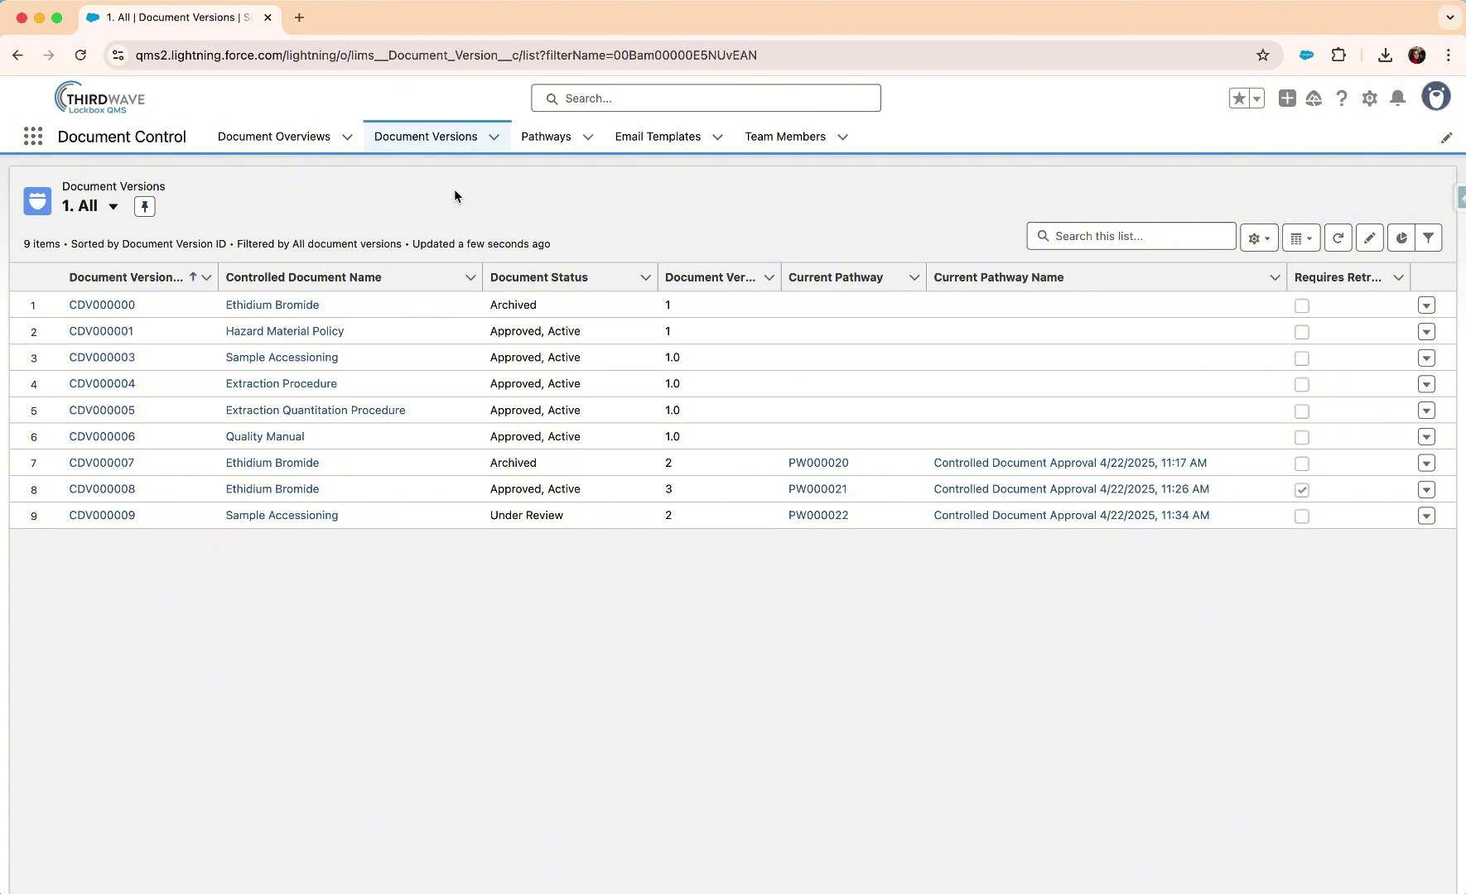
left_click(113, 207)
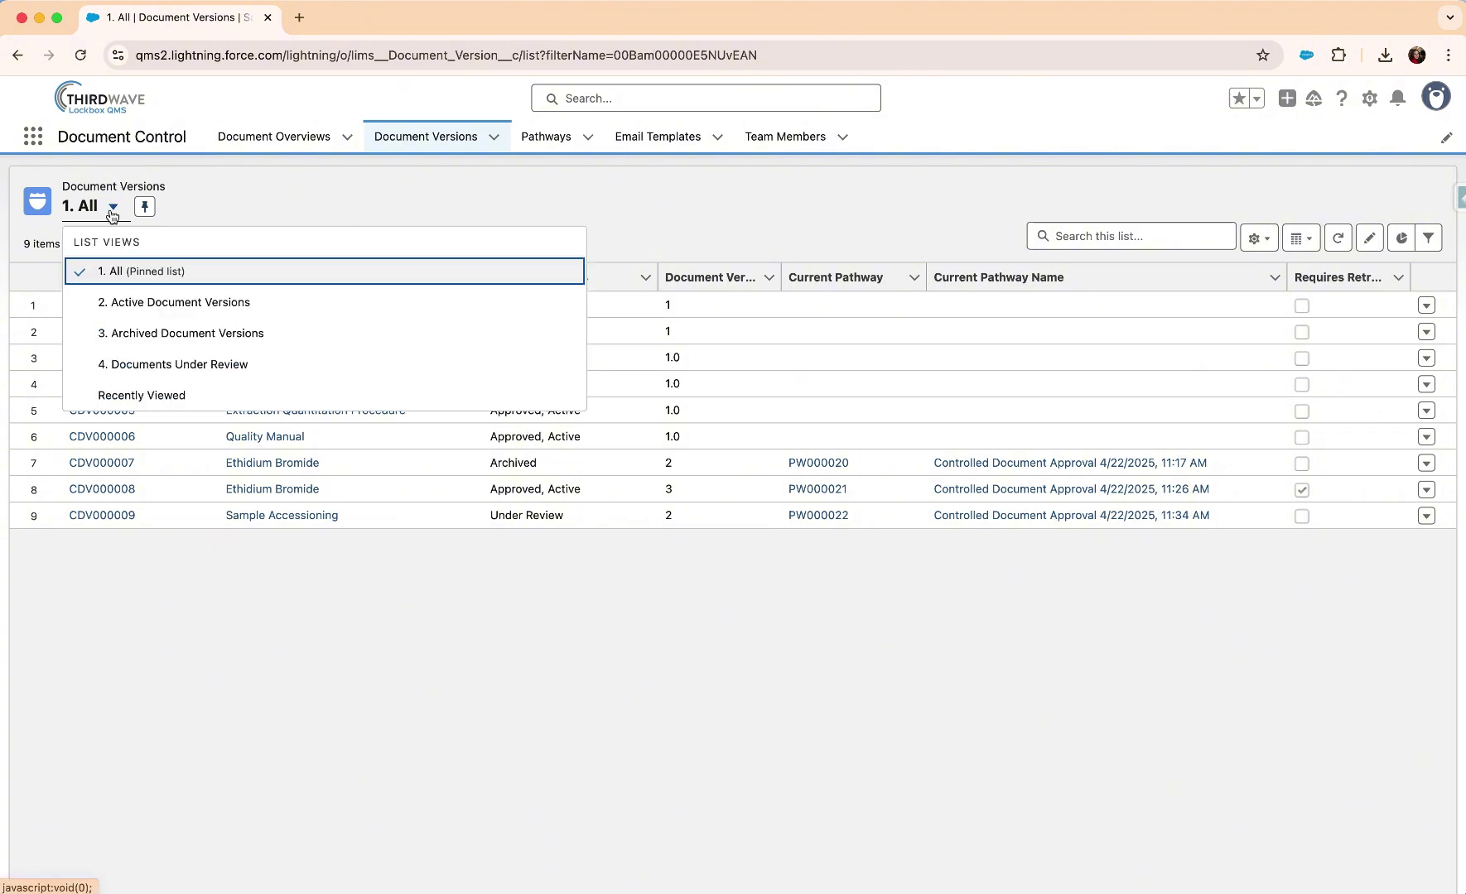
left_click(132, 307)
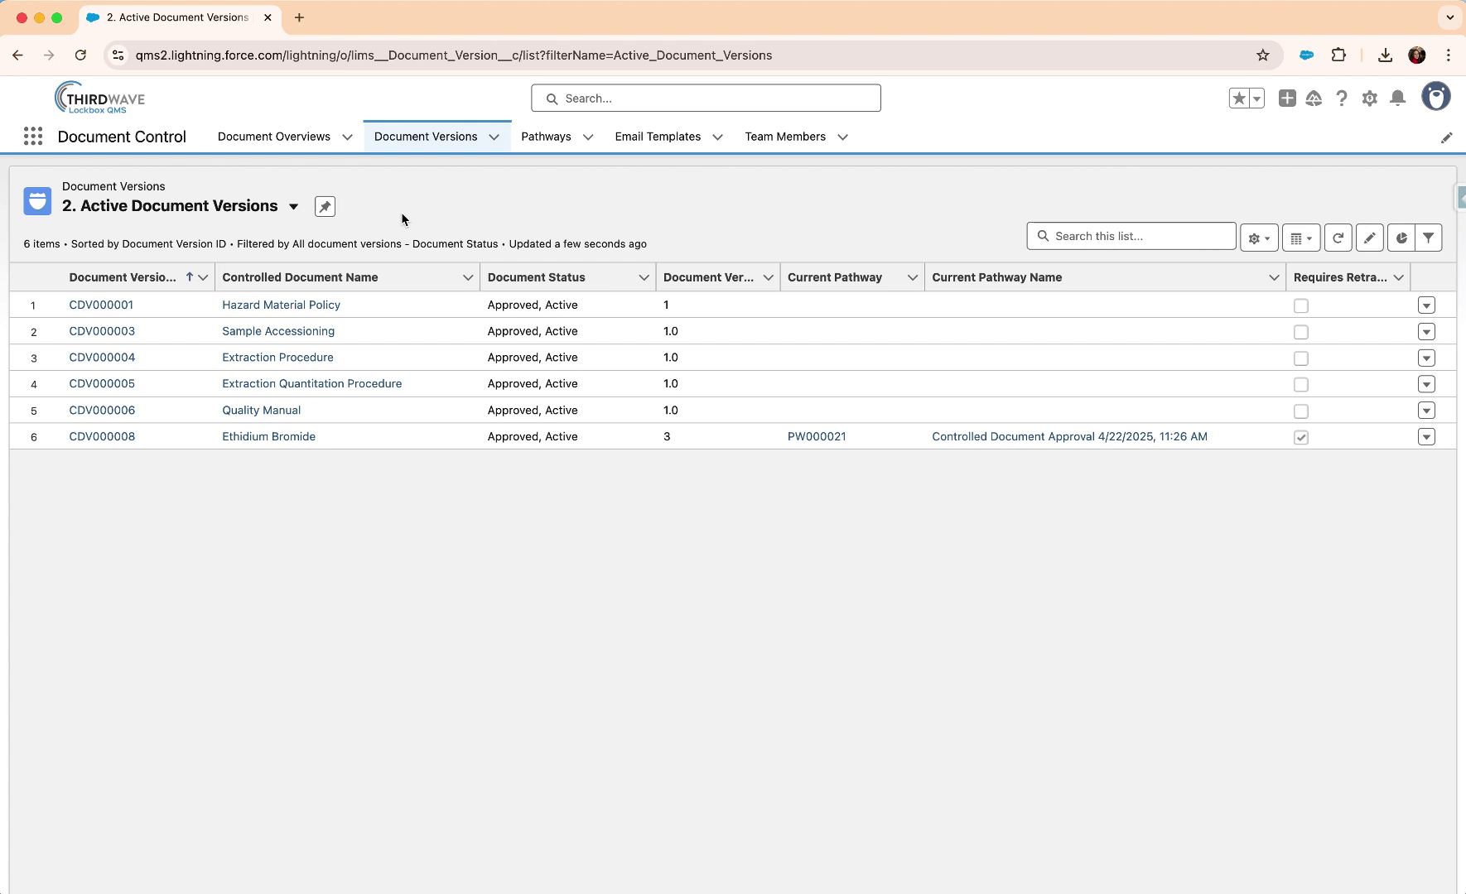
left_click(293, 206)
left_click(189, 333)
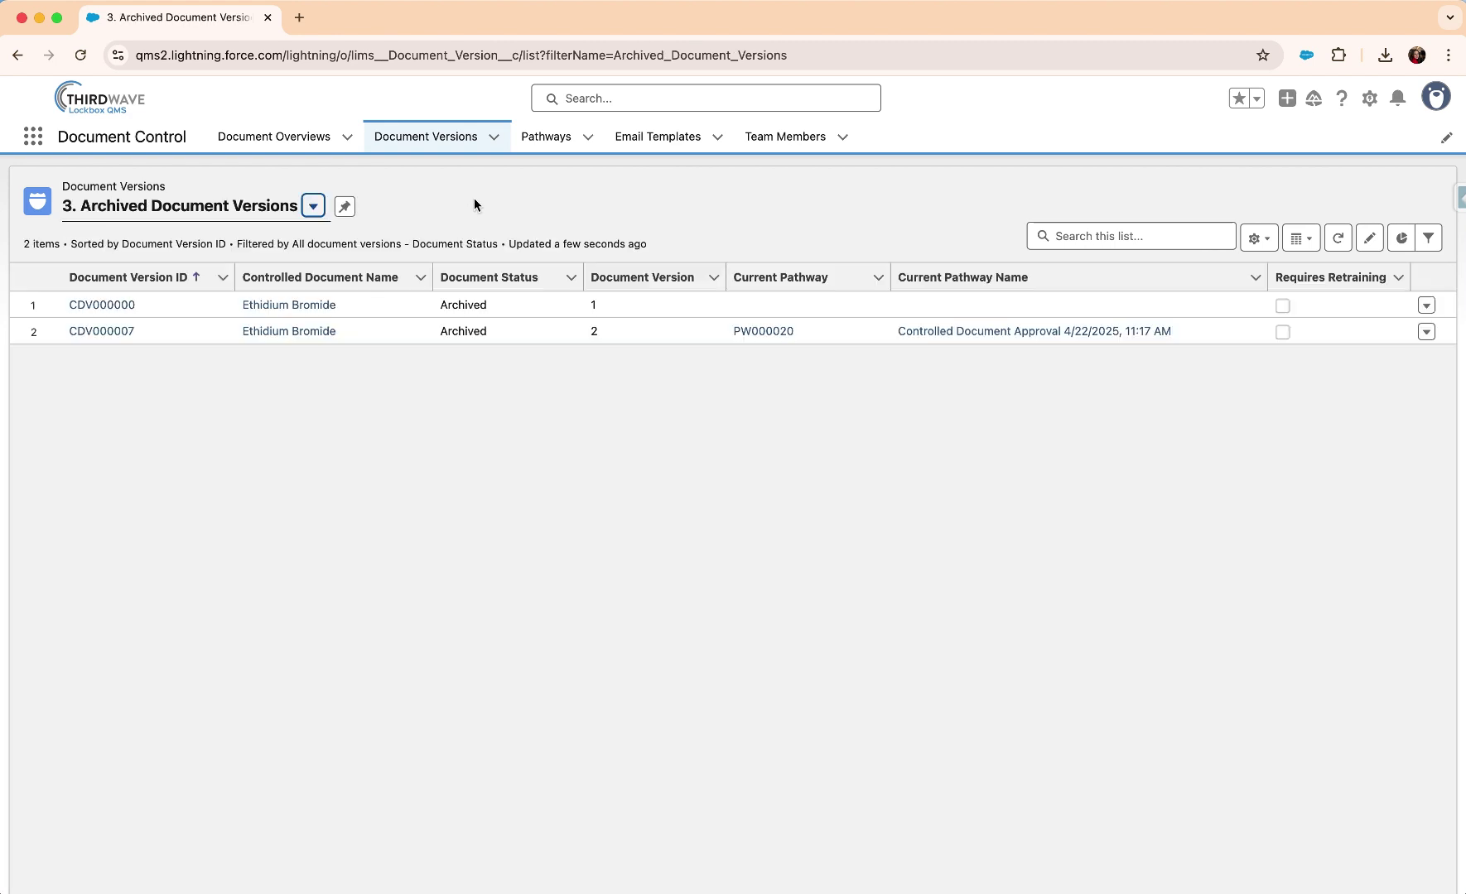
left_click(313, 207)
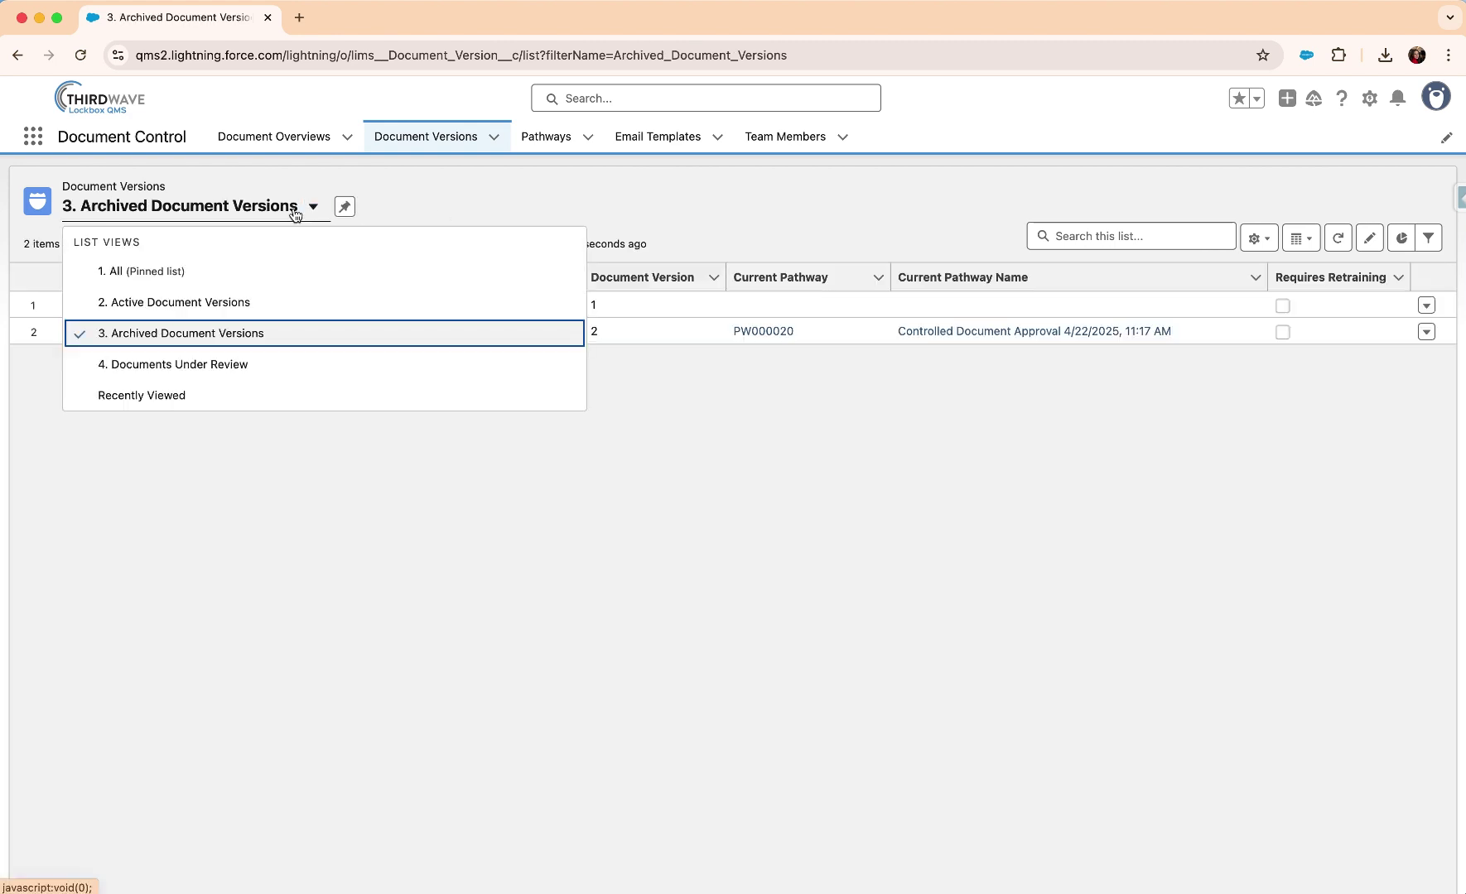
left_click(235, 366)
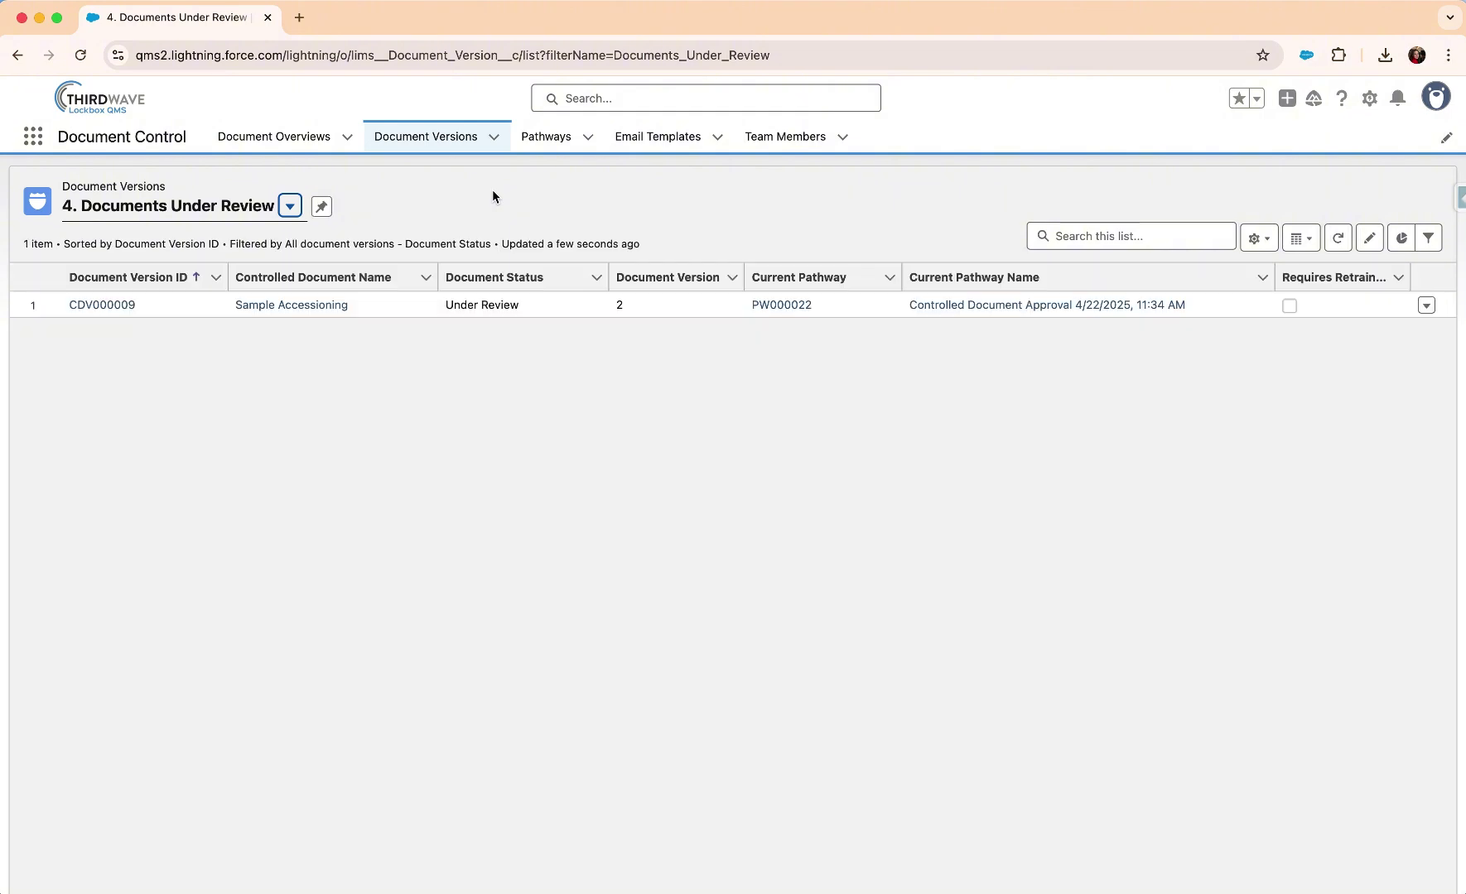
Step: Add step number 3.0 with First to Approve behavior to the Controlled Document Approval template pathway
left_click(538, 151)
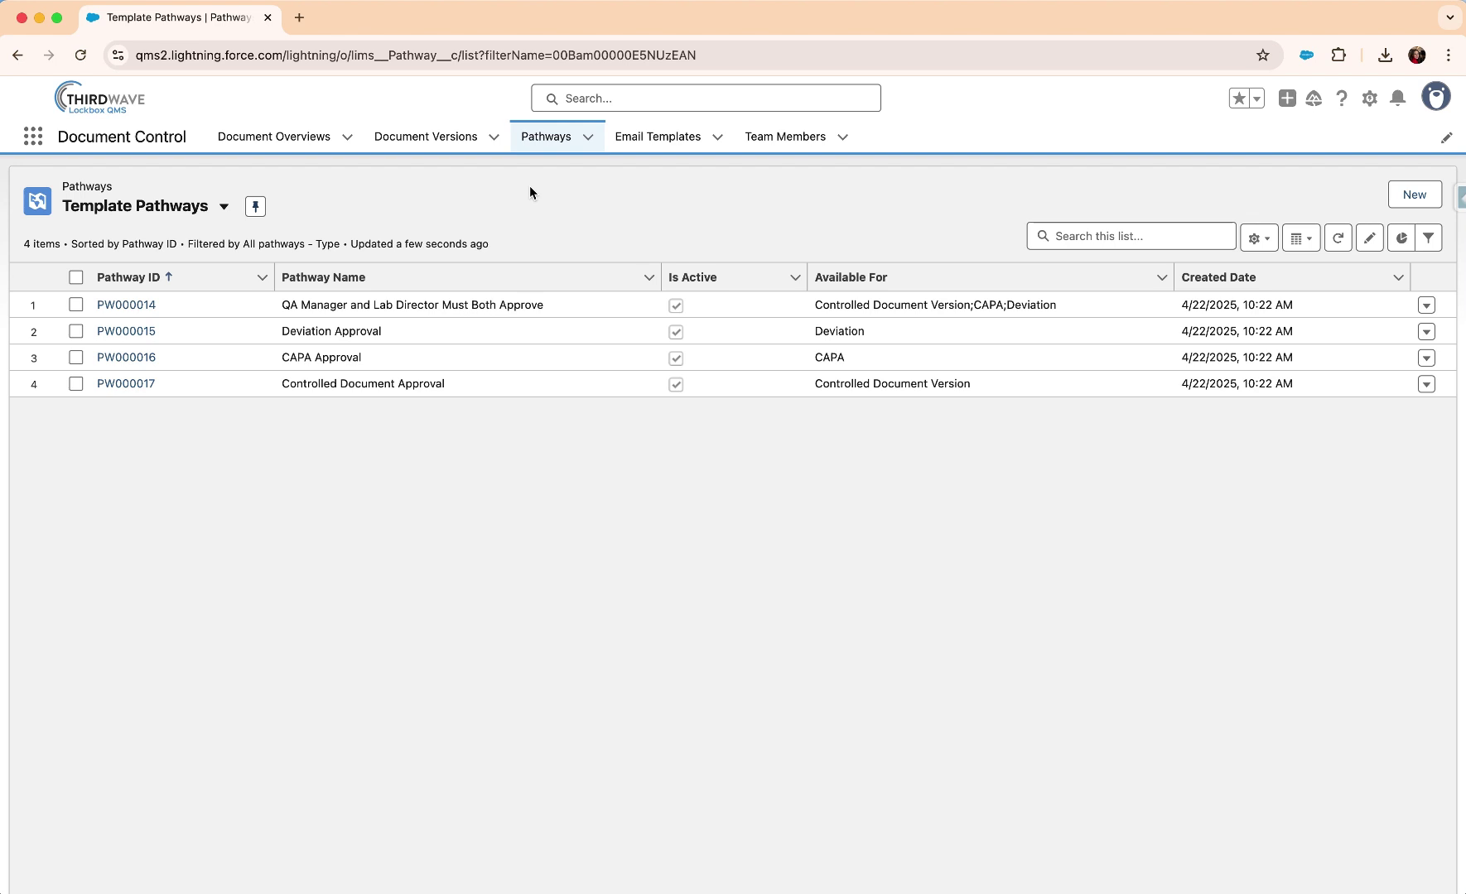
left_click(122, 385)
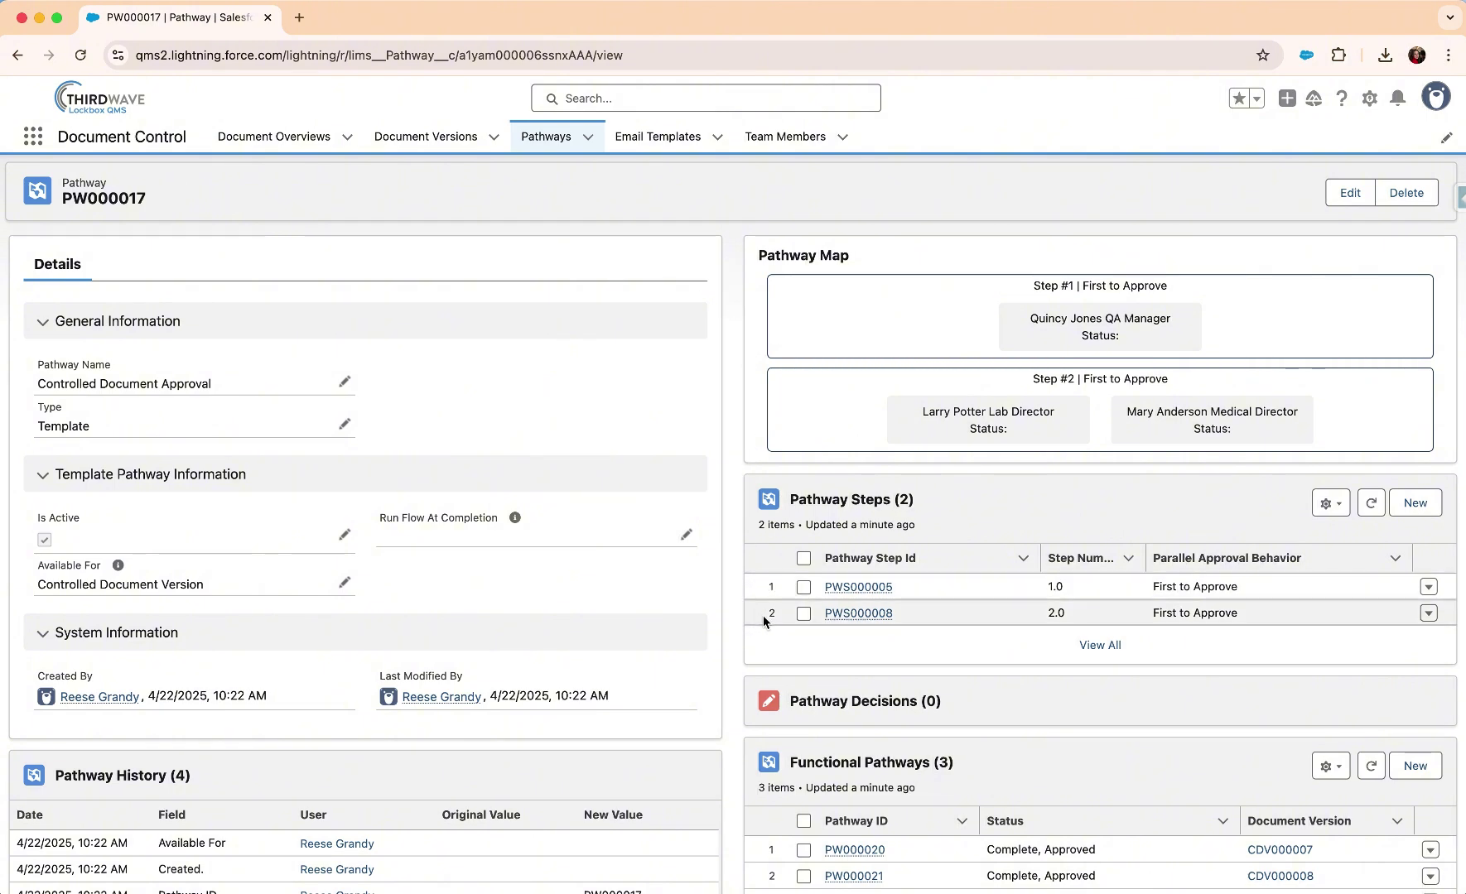
left_click(1416, 506)
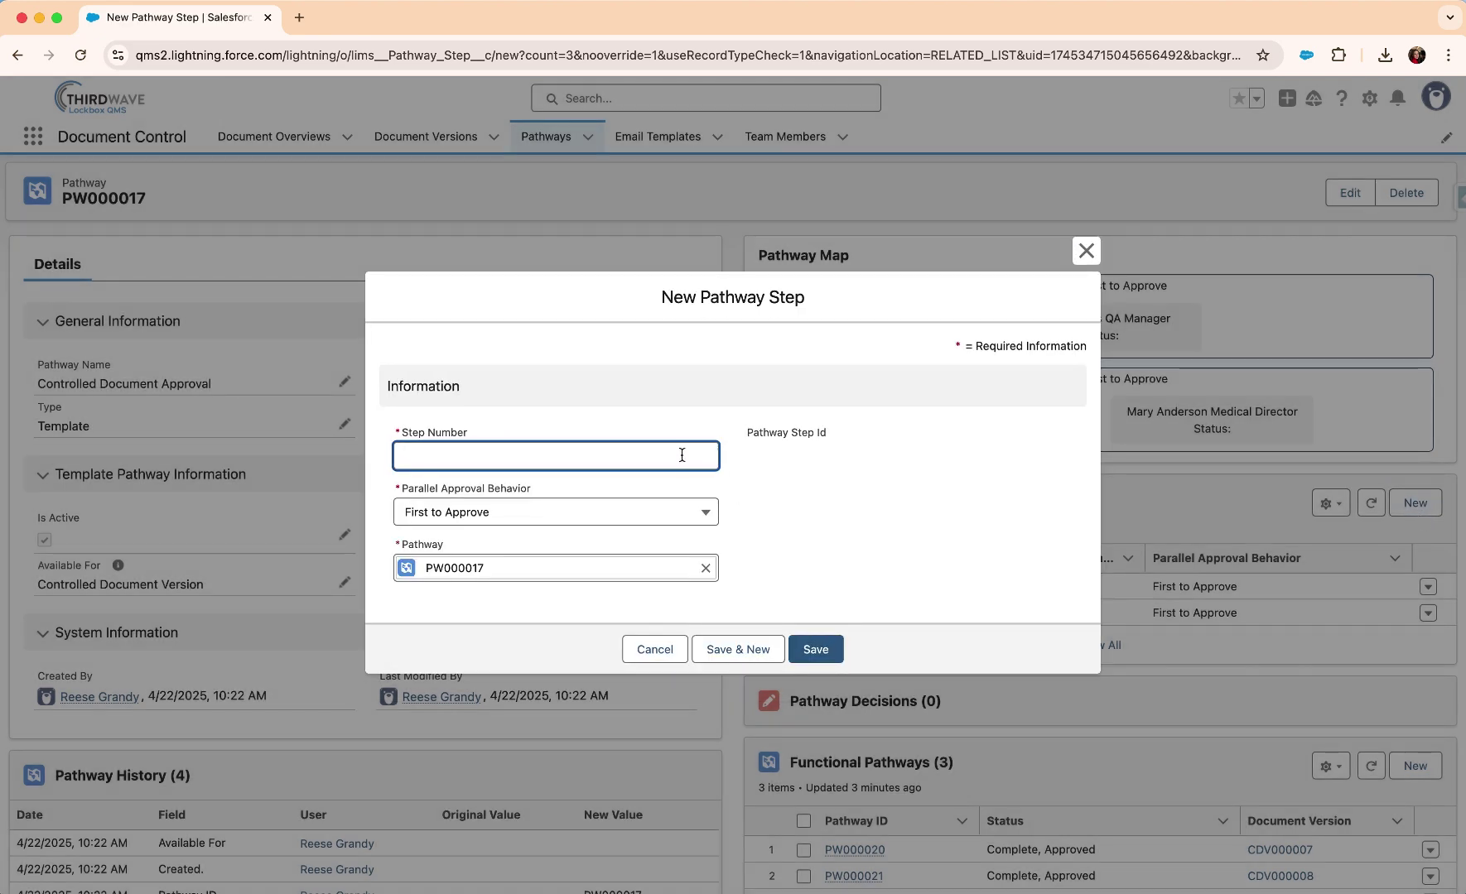
type("3.0")
left_click(664, 513)
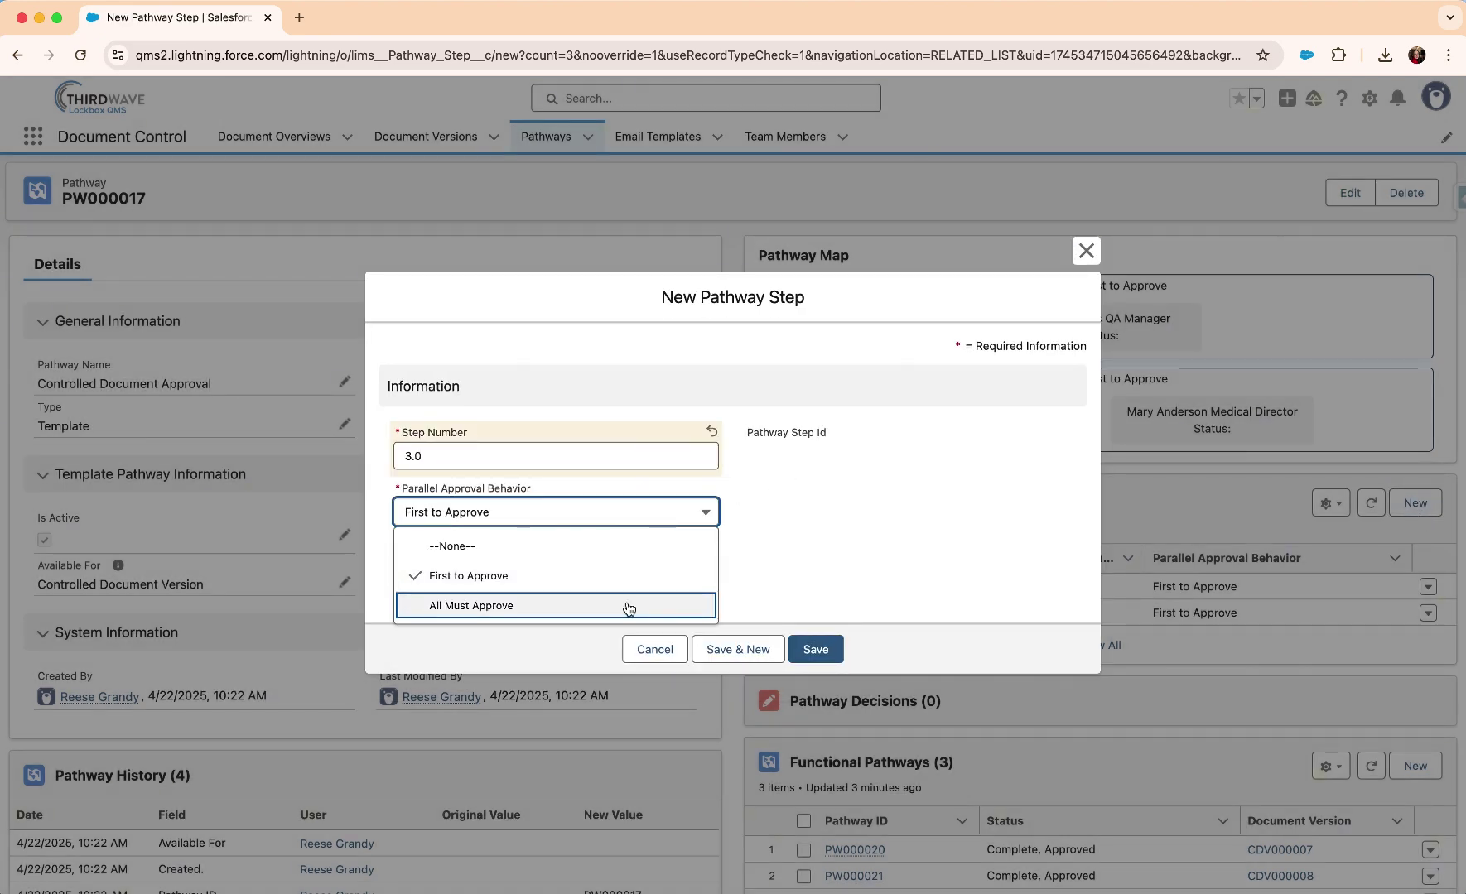
left_click(806, 507)
left_click(816, 650)
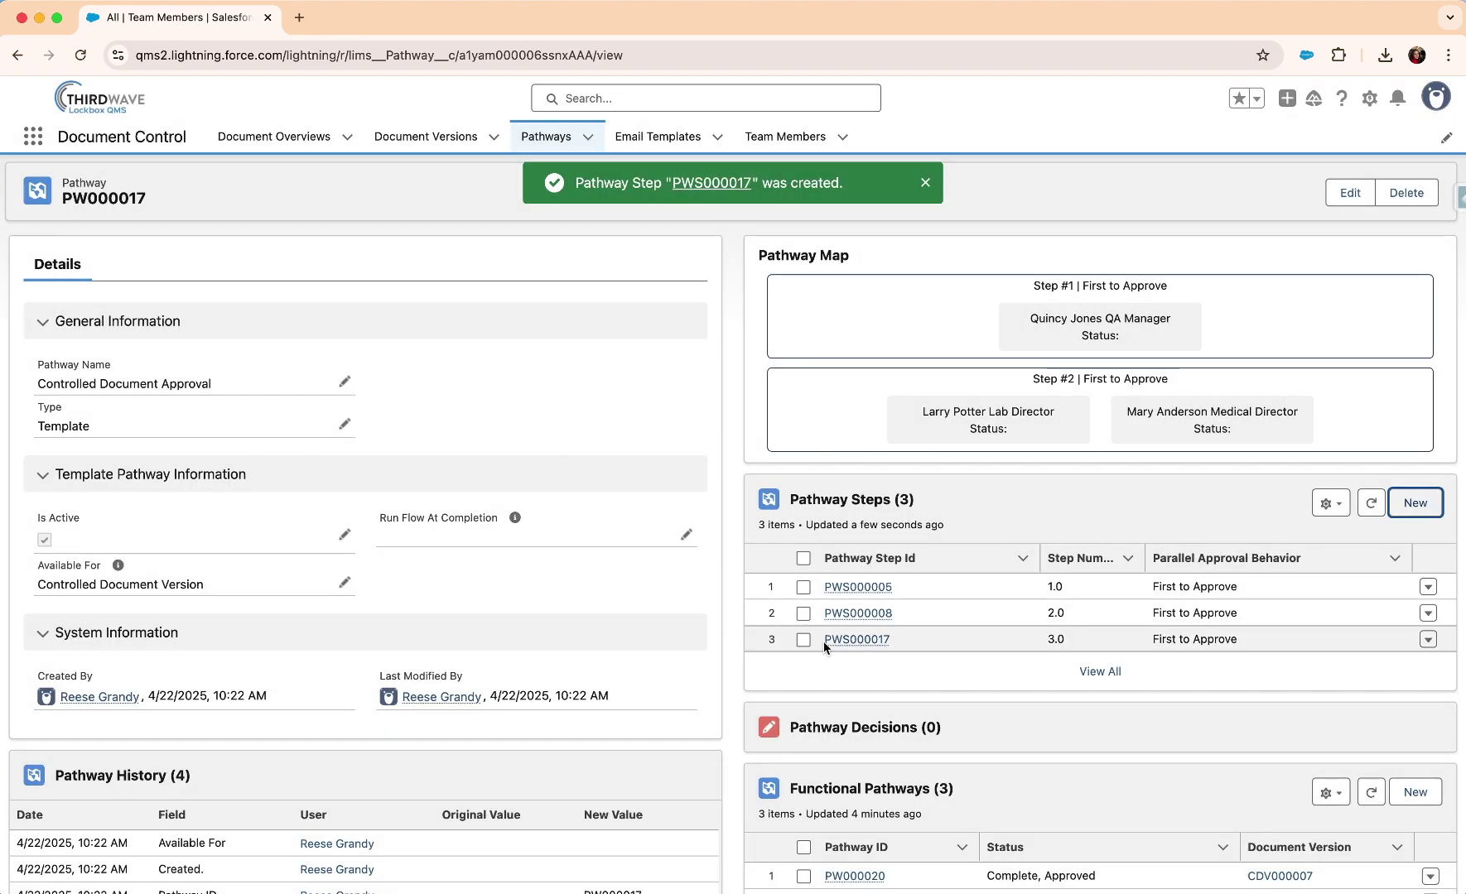
Step: Assign the scientist team member as approver of pathway step 3.0 and return to its template pathway
left_click(841, 640)
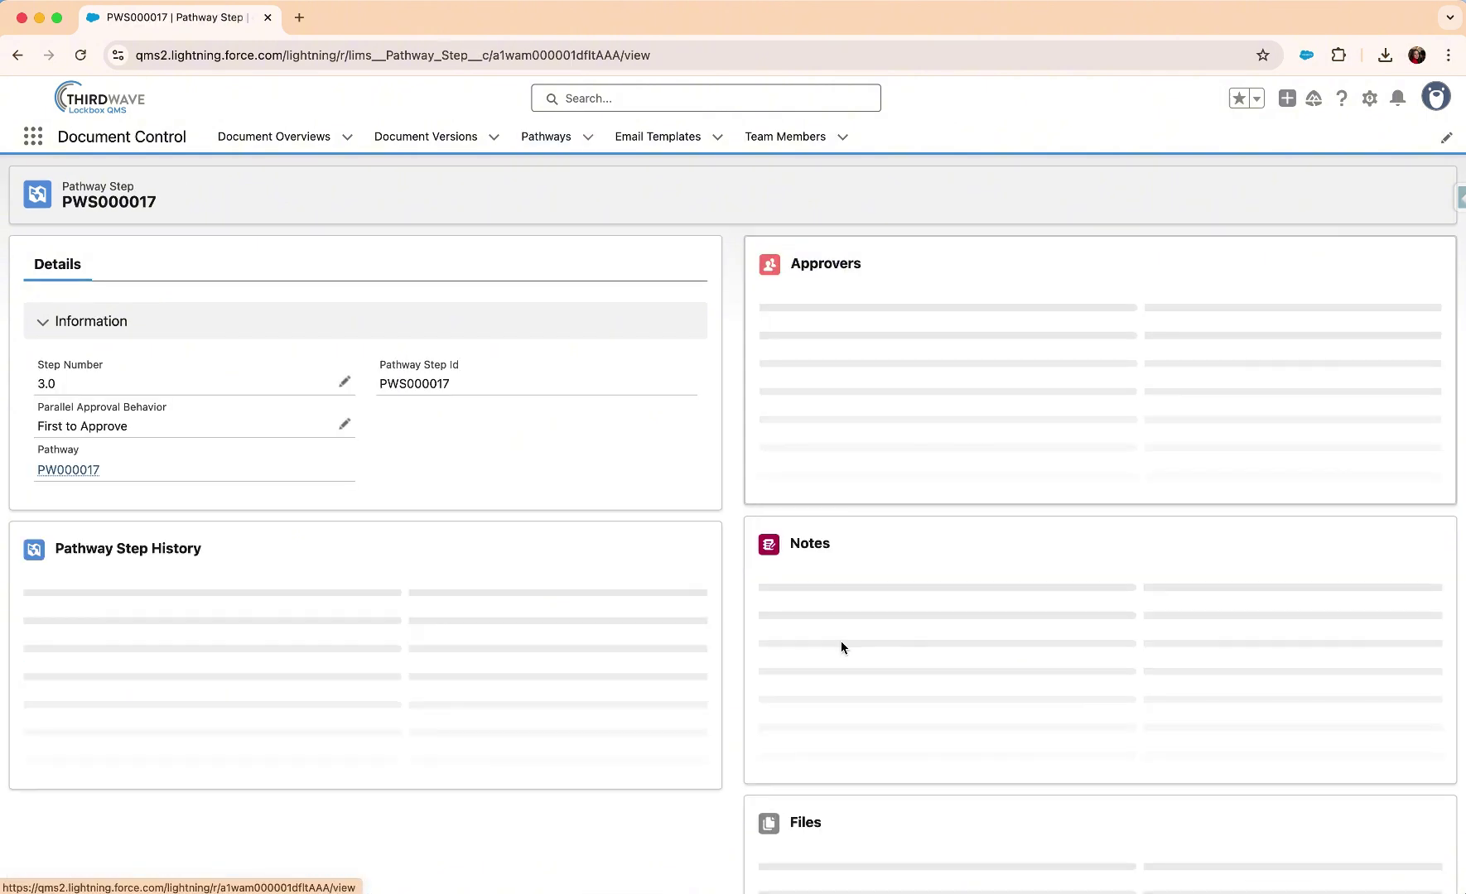
left_click(1398, 266)
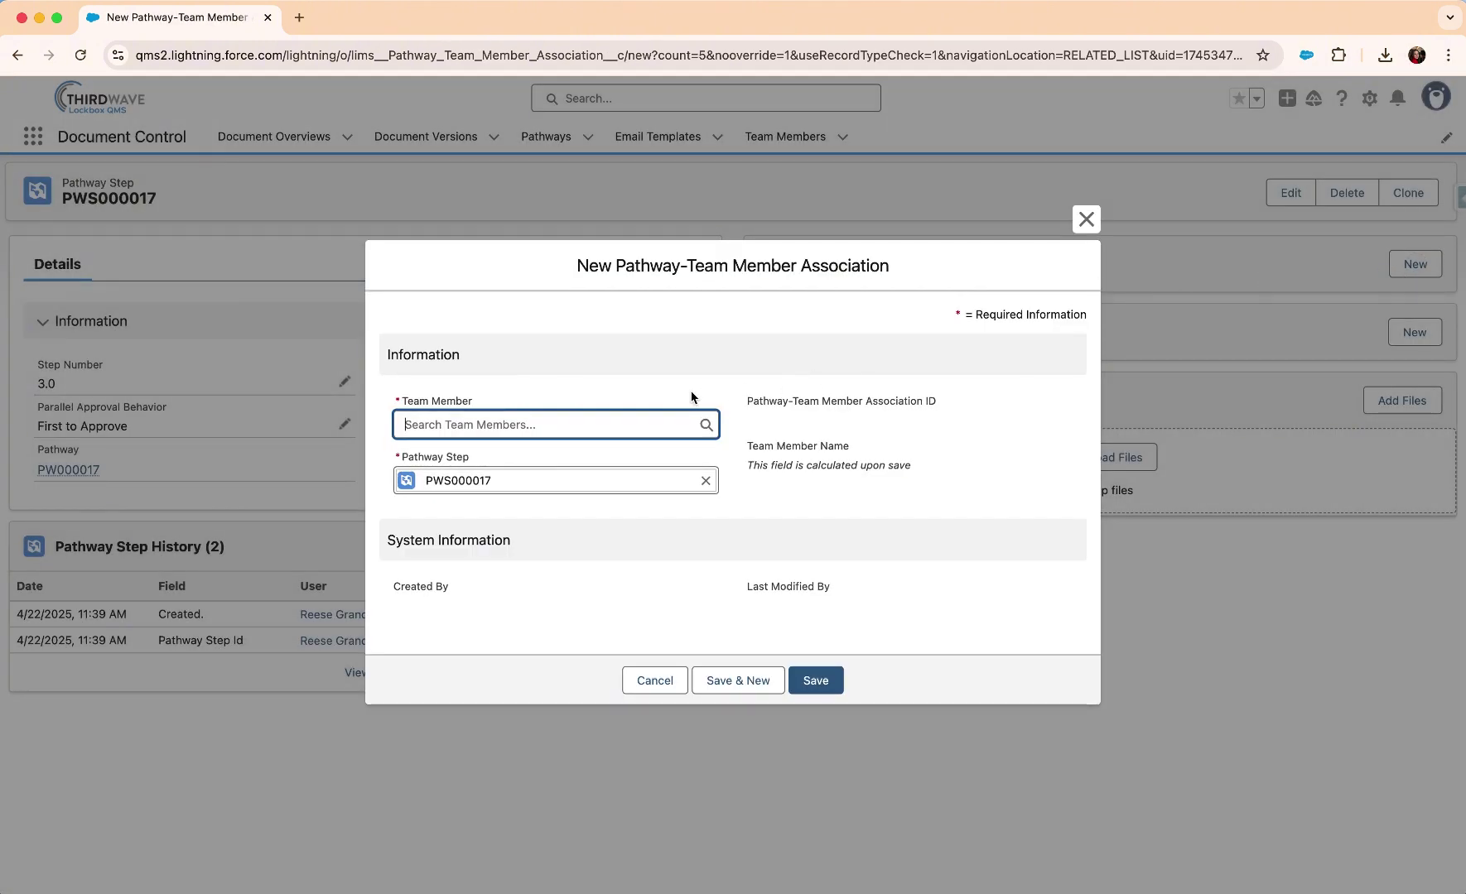
type("john")
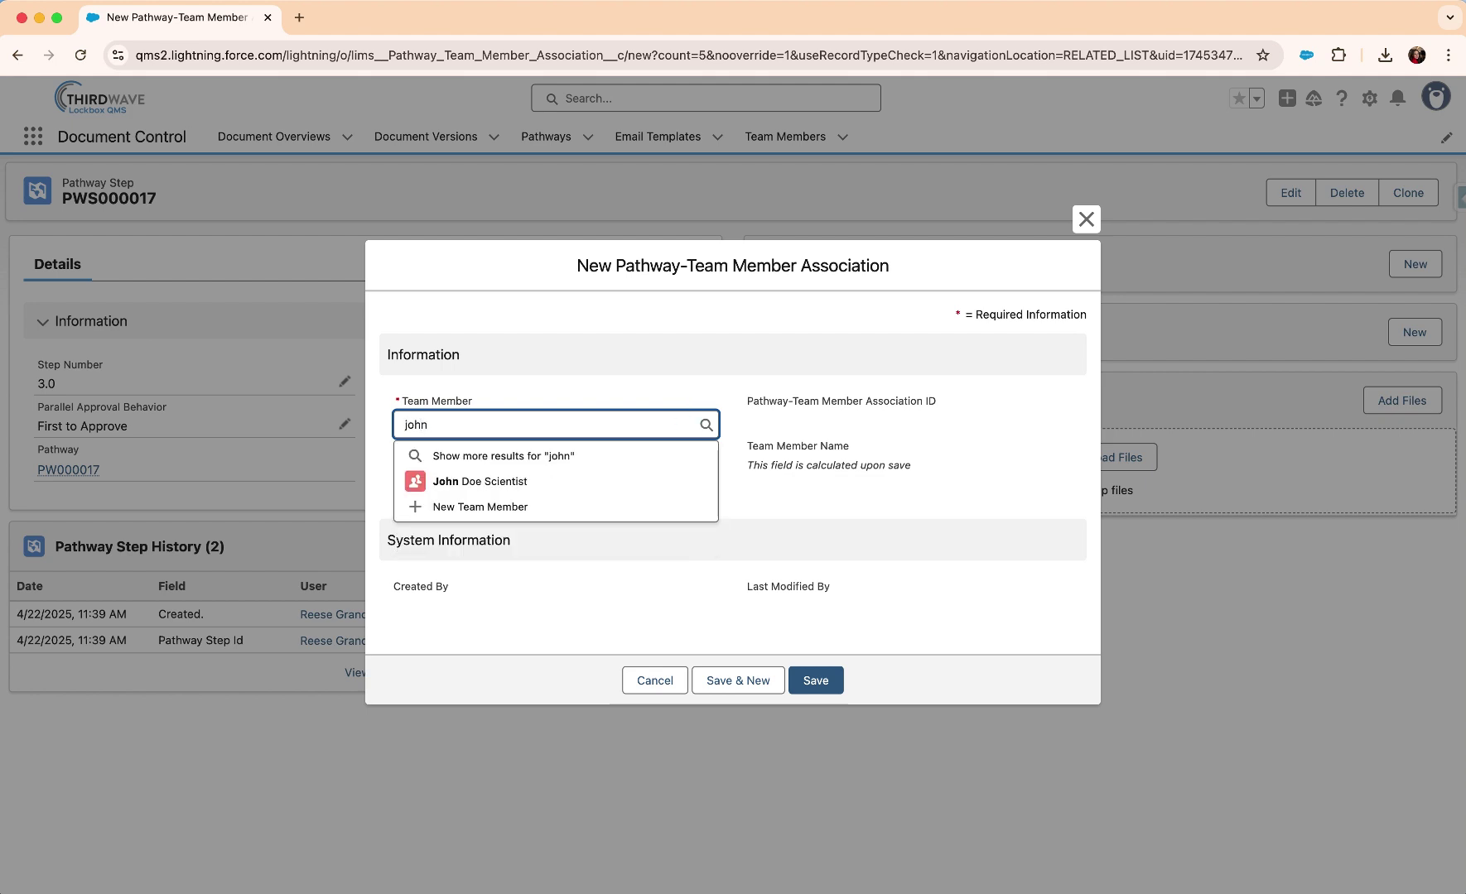
left_click(577, 483)
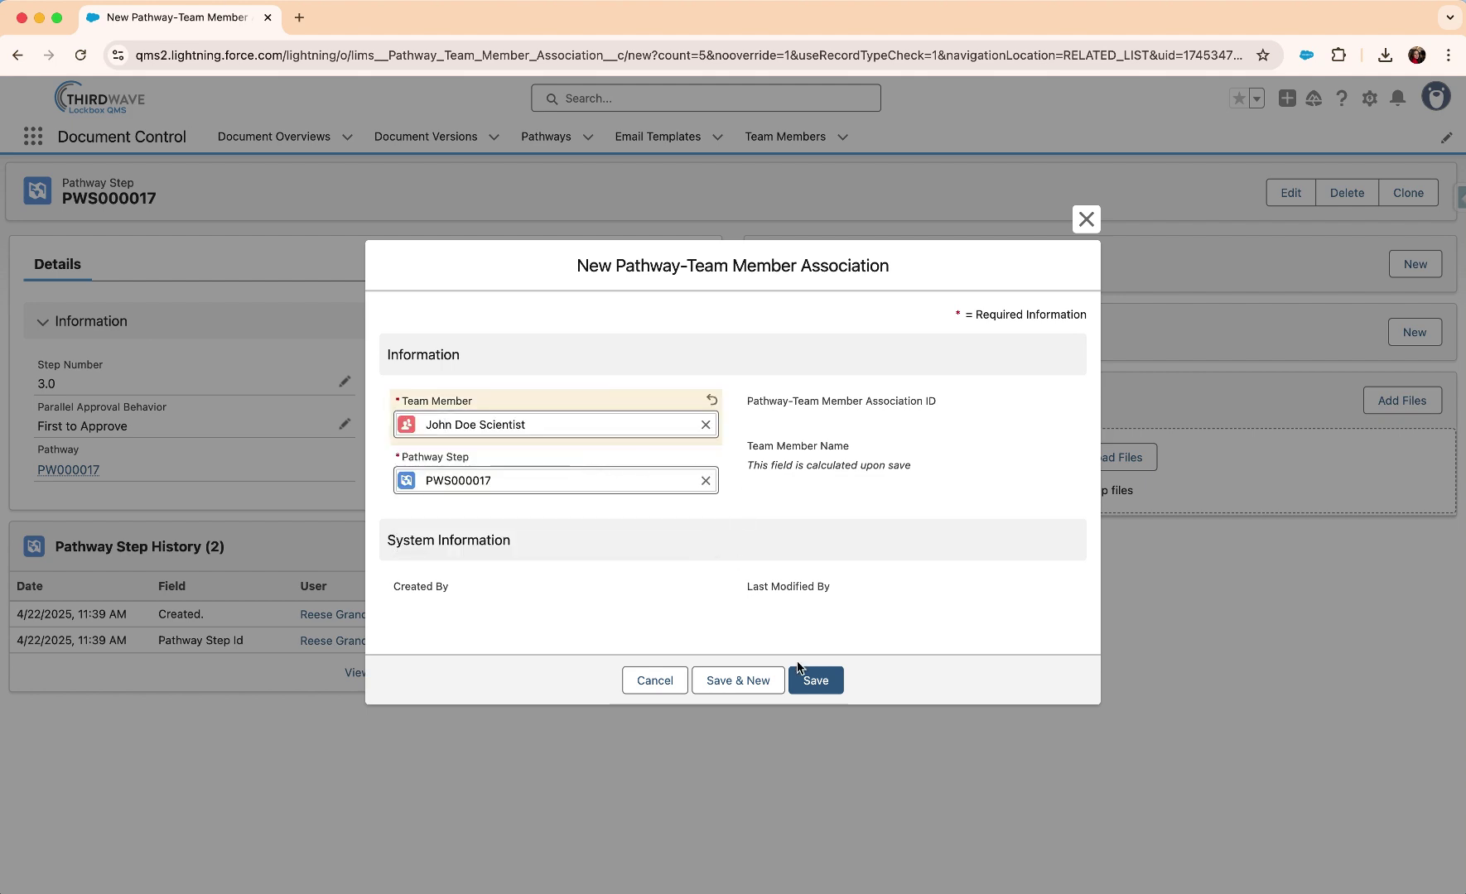
left_click(815, 681)
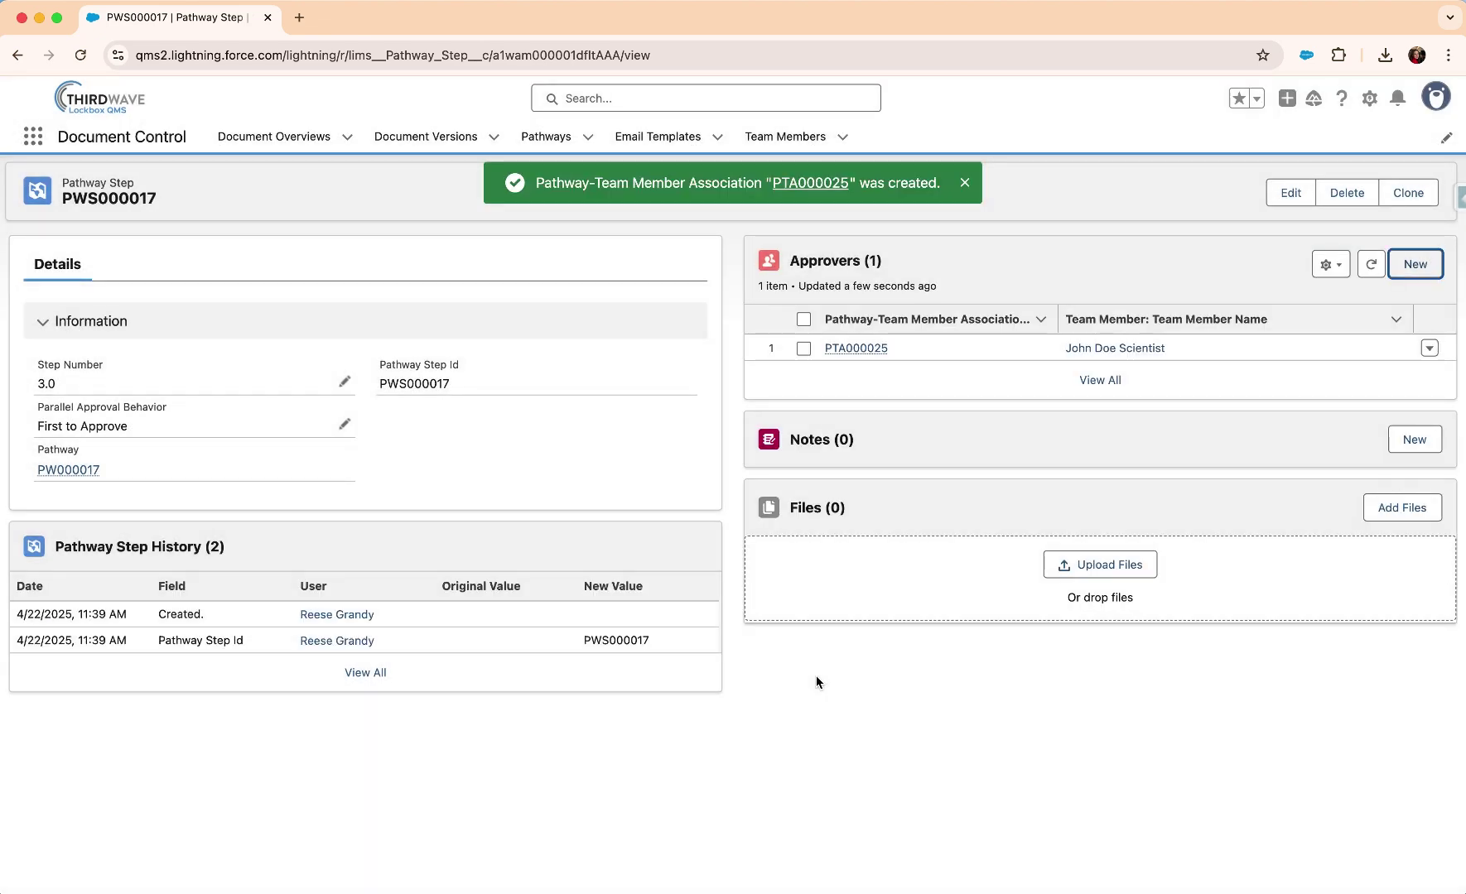
left_click(84, 471)
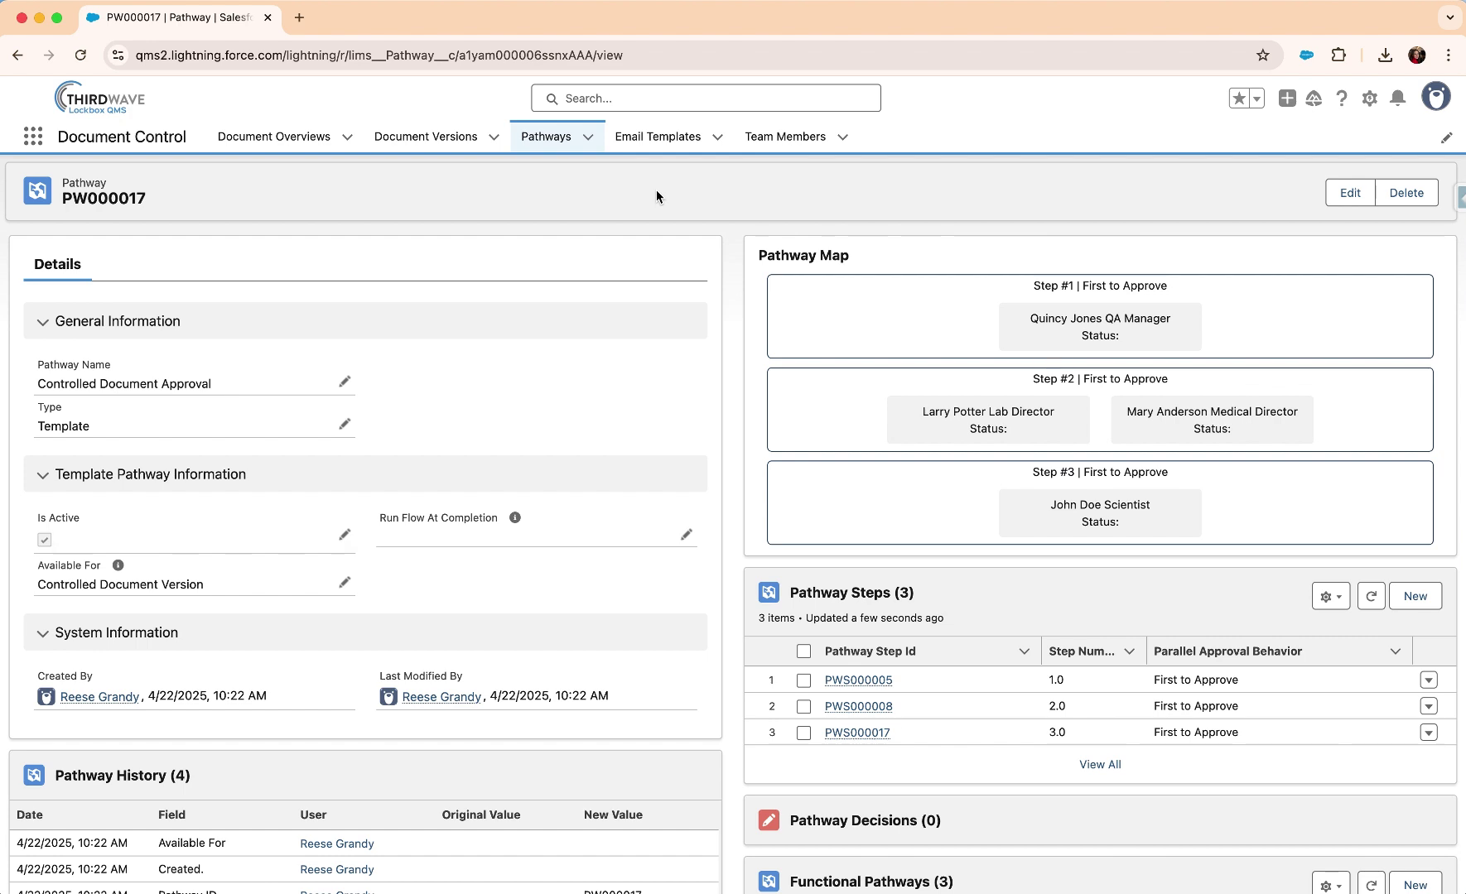
Step: Examine the Approve Action Email template and the medical director's team member record, and return to the document overviews
left_click(650, 136)
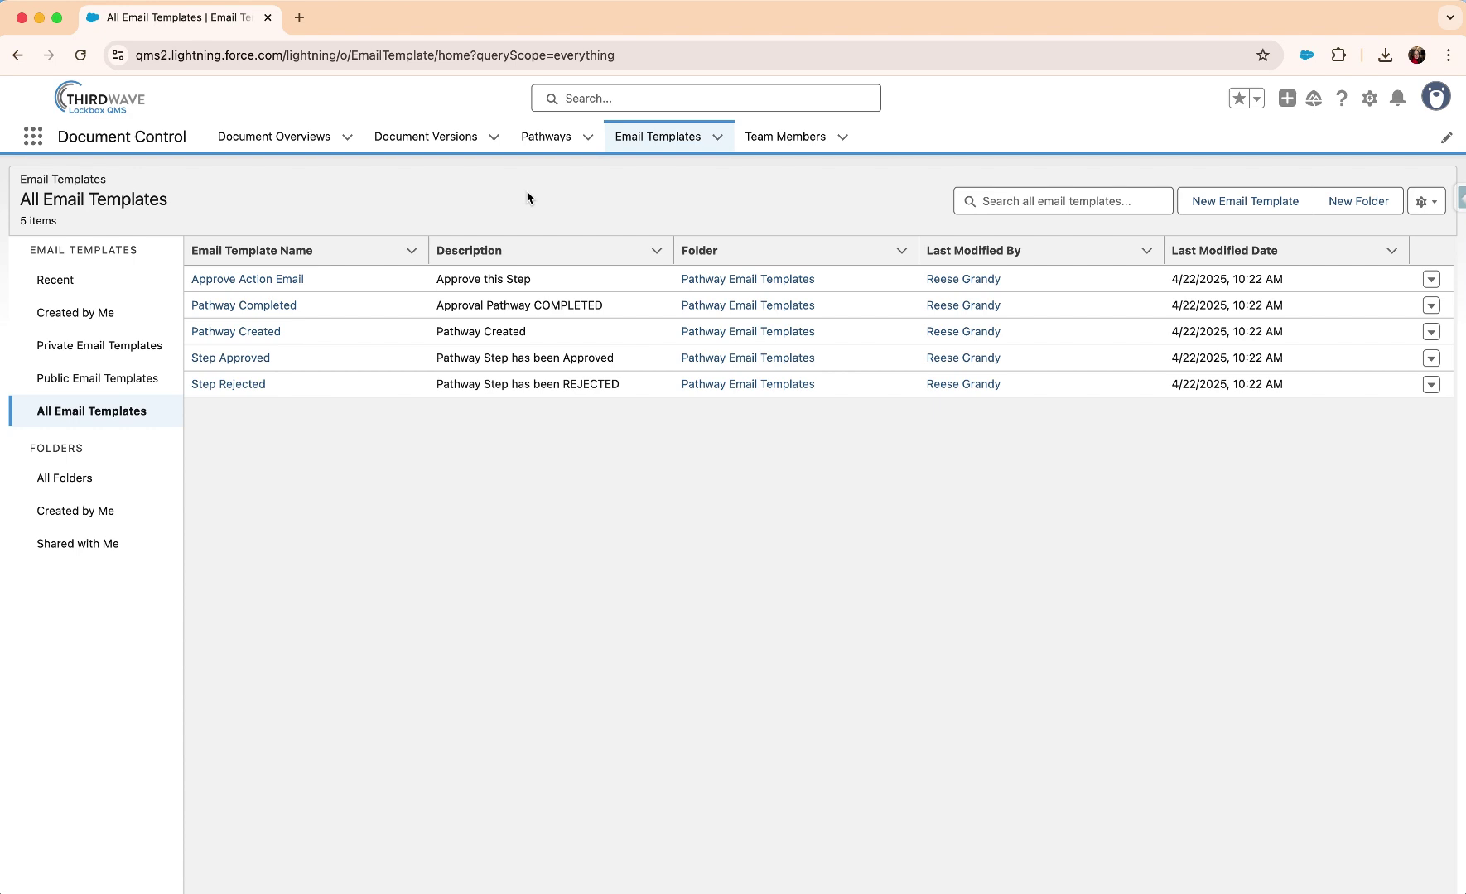
left_click(292, 280)
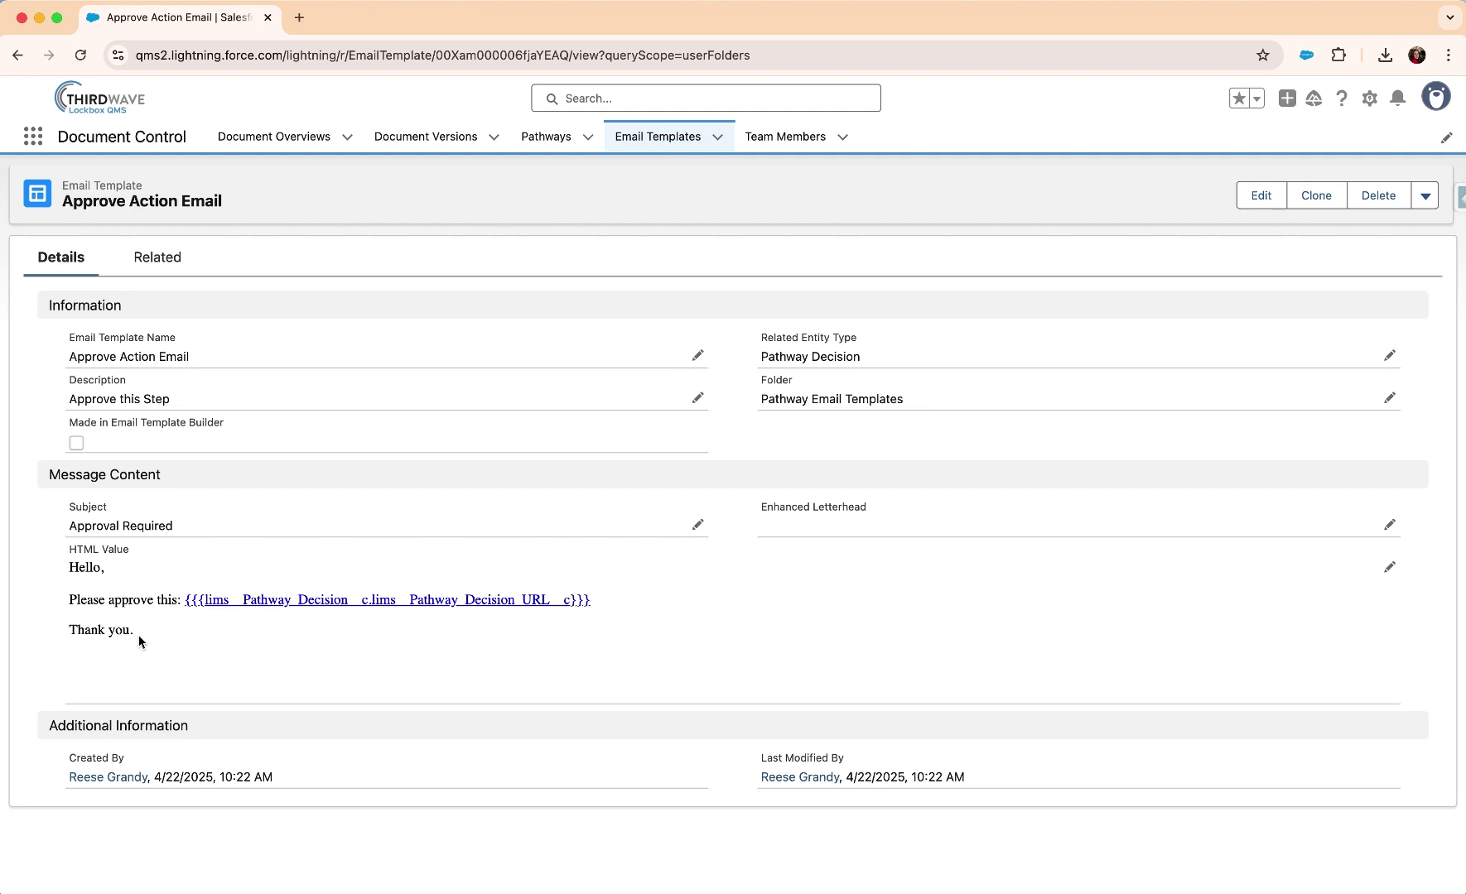
left_click(774, 137)
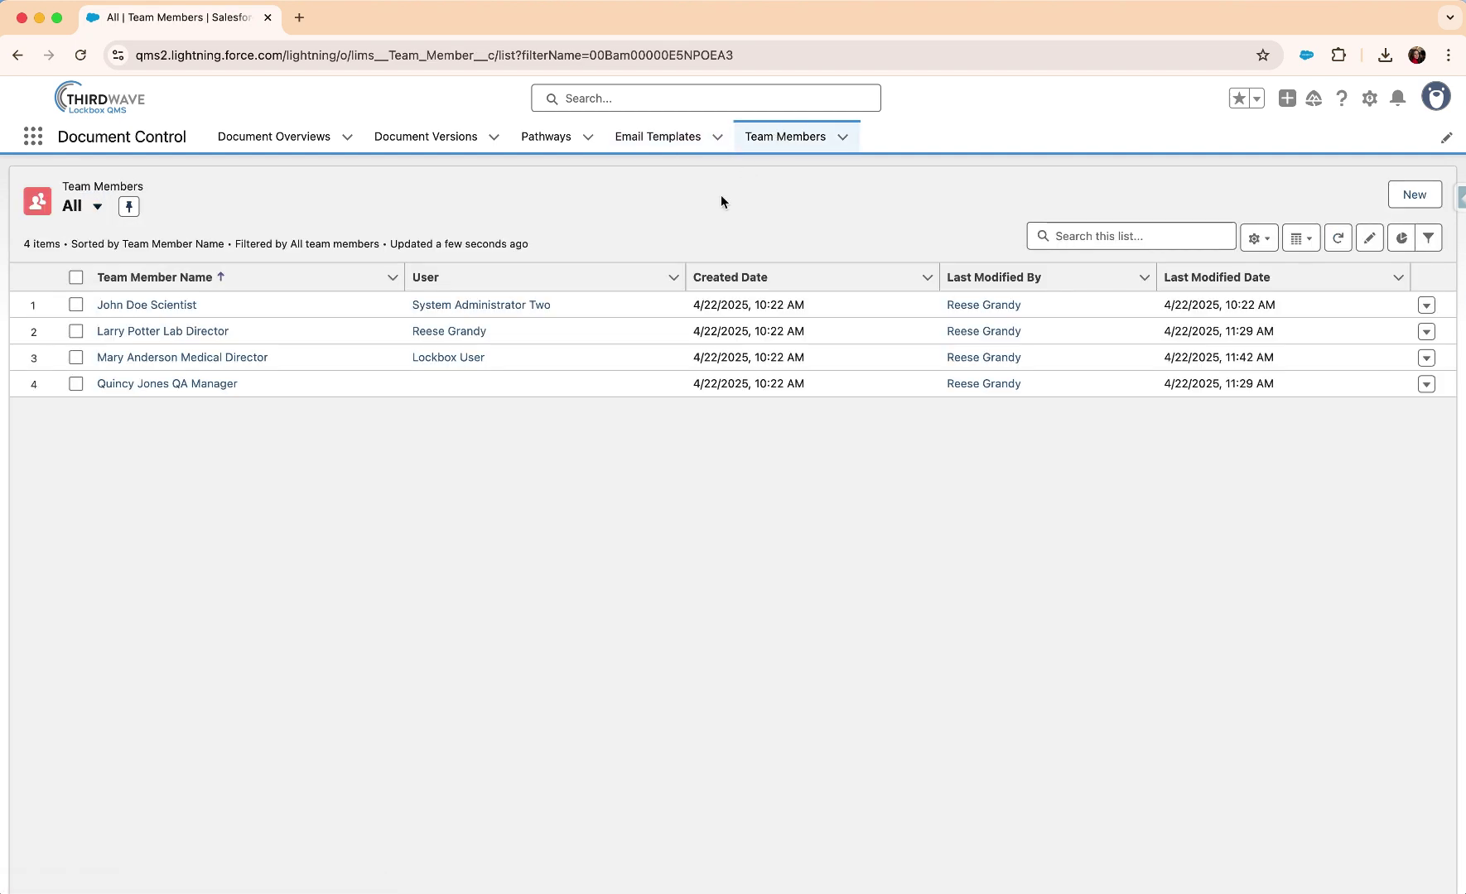
left_click(255, 356)
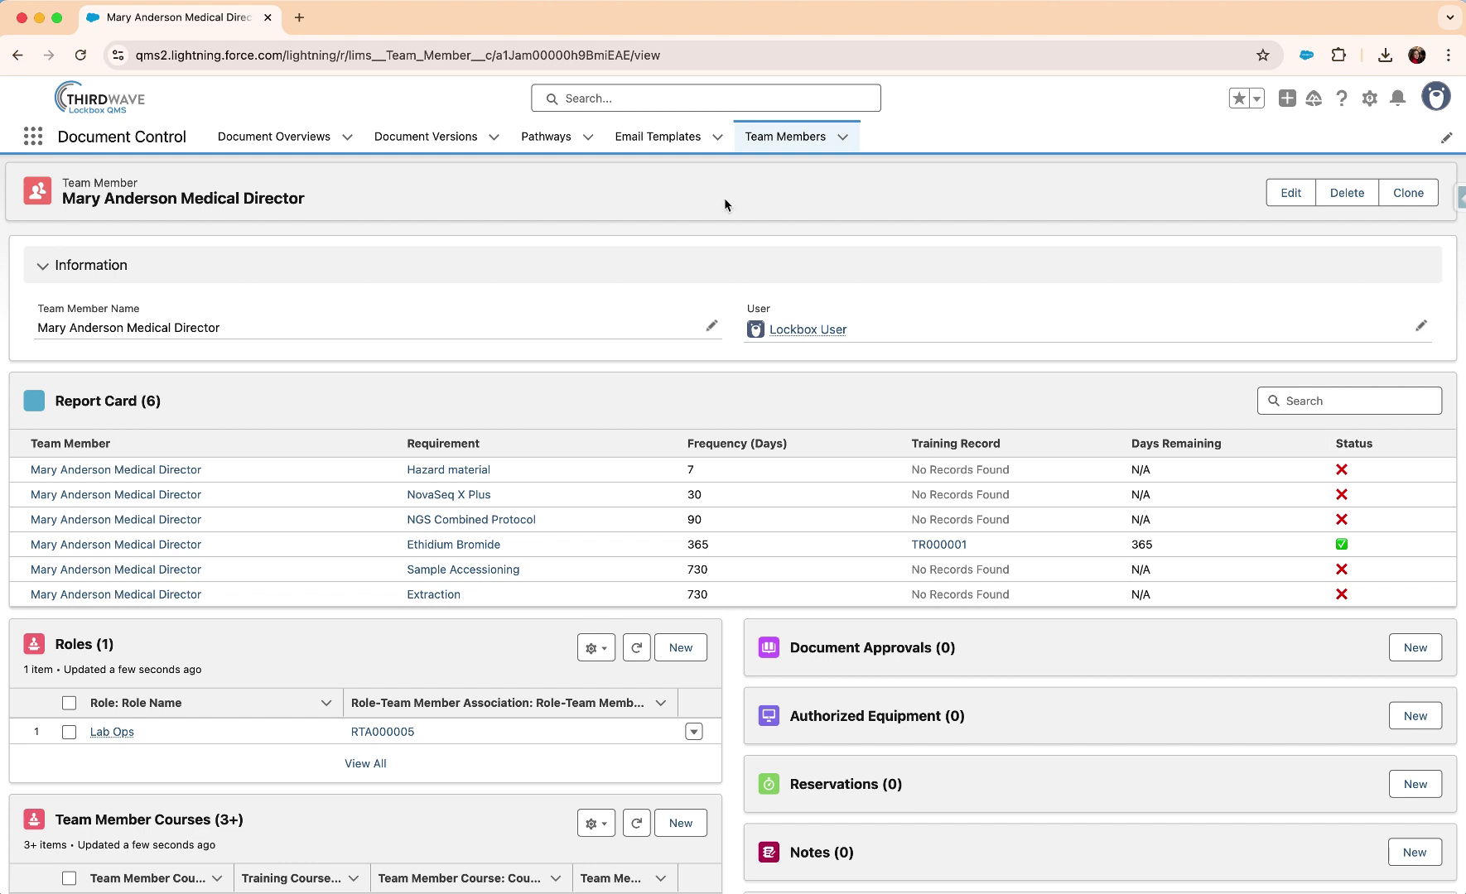
left_click(273, 137)
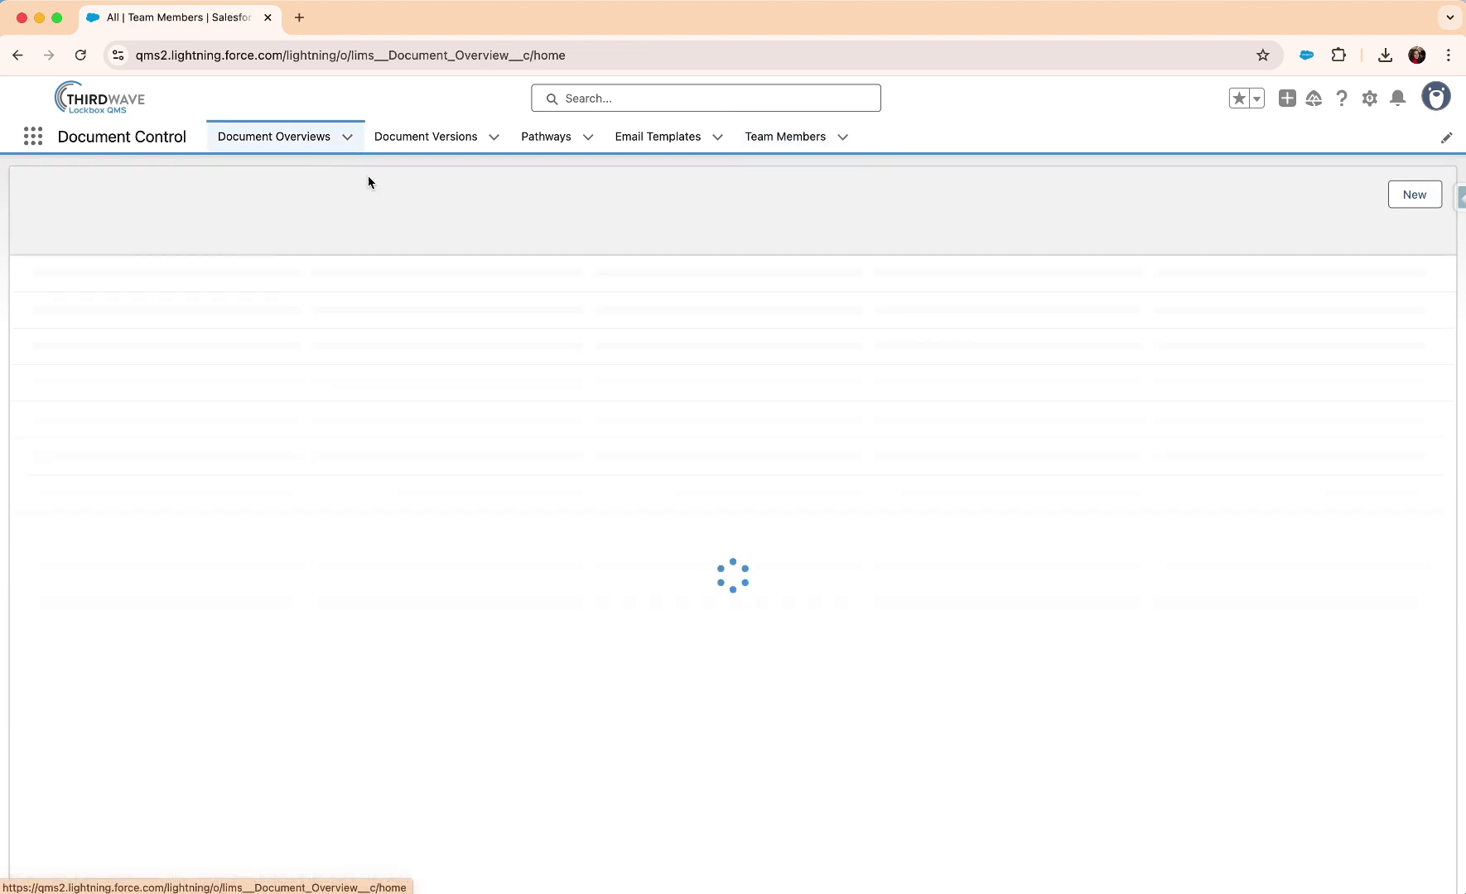